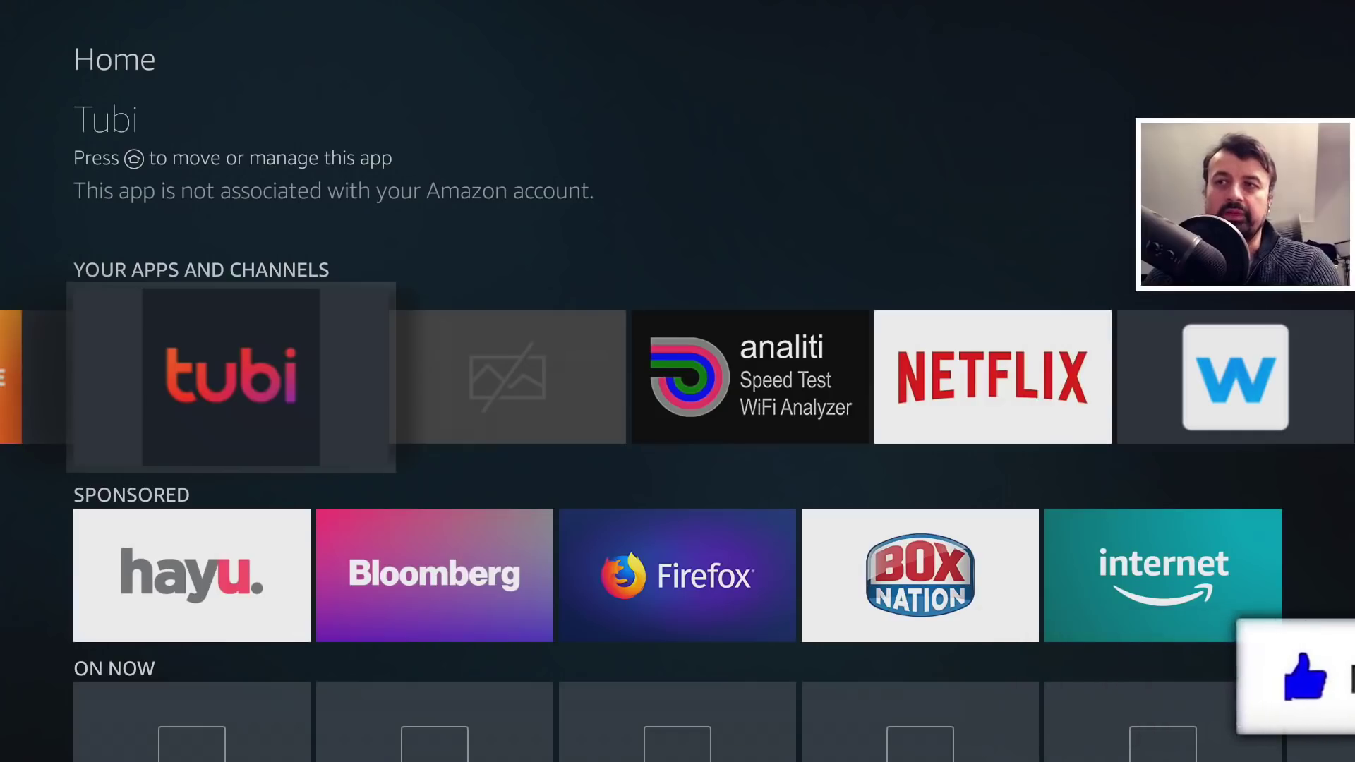
{"action": "key", "text": "Right"}
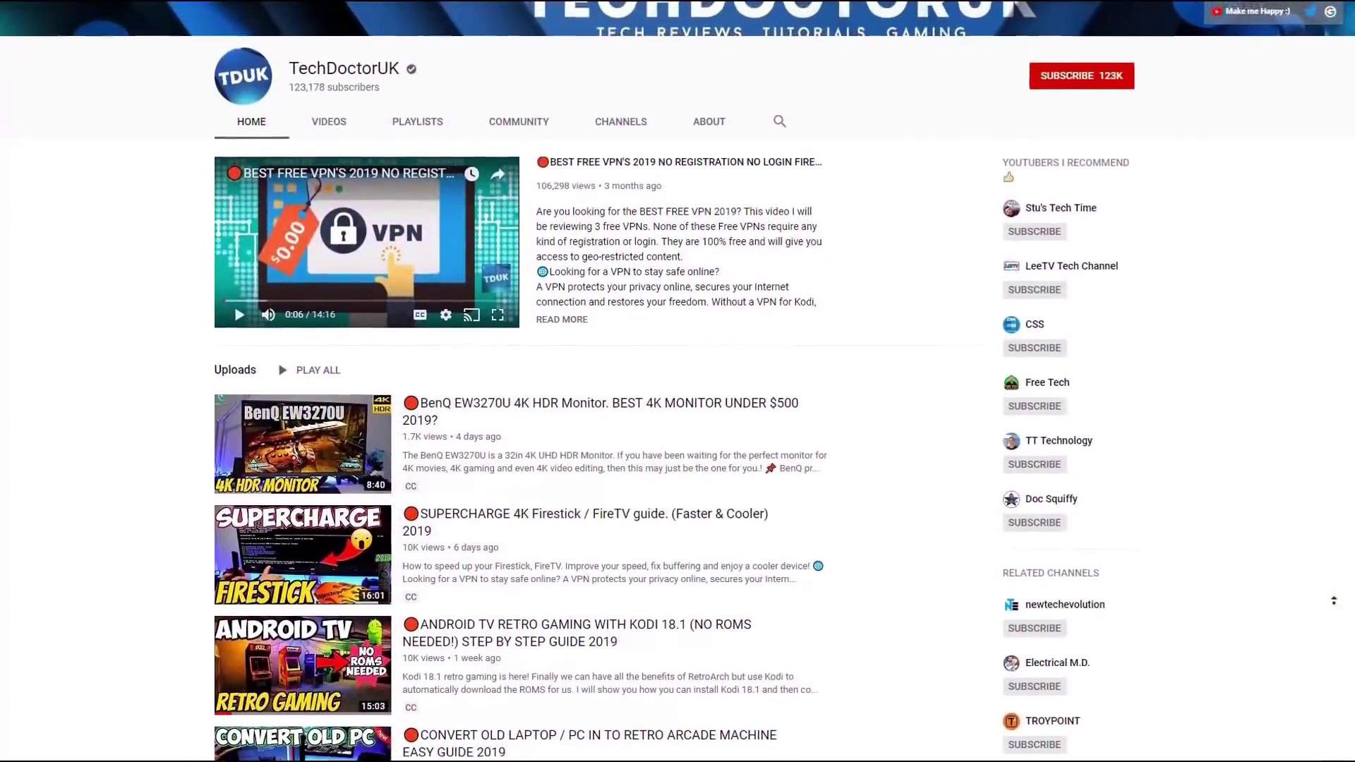
Subscribe to the TechDoctorUK YouTube channel and turn on its notifications.
{"action": "scroll", "coordinate": [1334, 601], "scroll_direction": "up", "scroll_amount": 3}
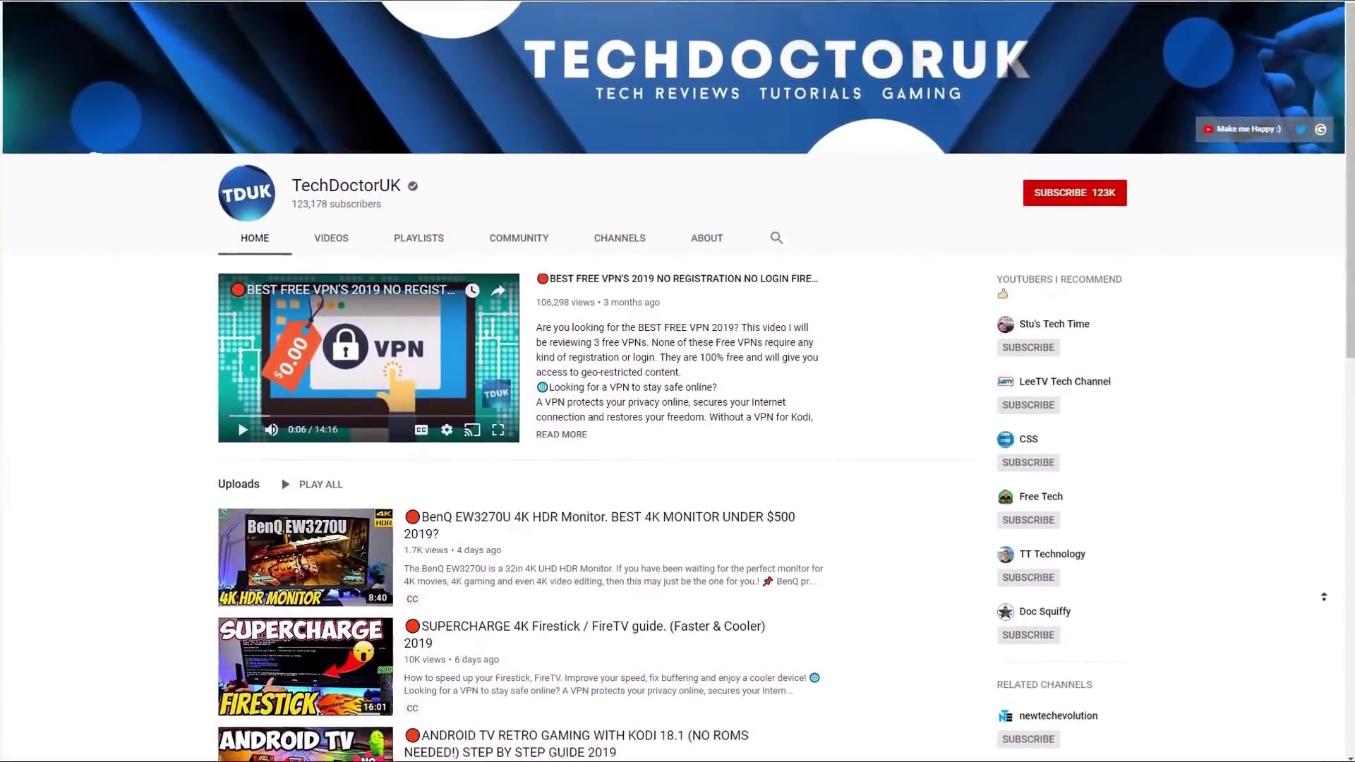
{"action": "scroll", "coordinate": [1324, 596], "scroll_direction": "up", "scroll_amount": 2}
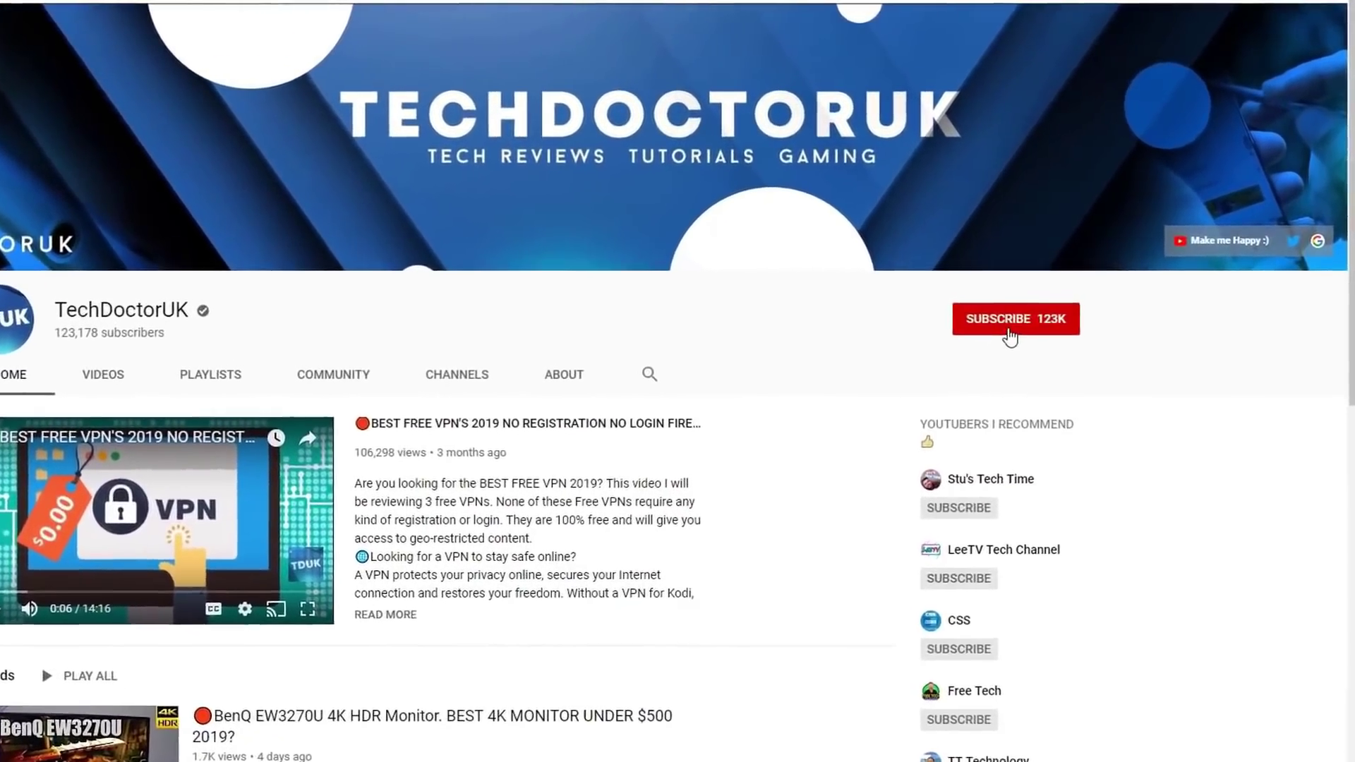
{"action": "left_click", "coordinate": [1009, 333]}
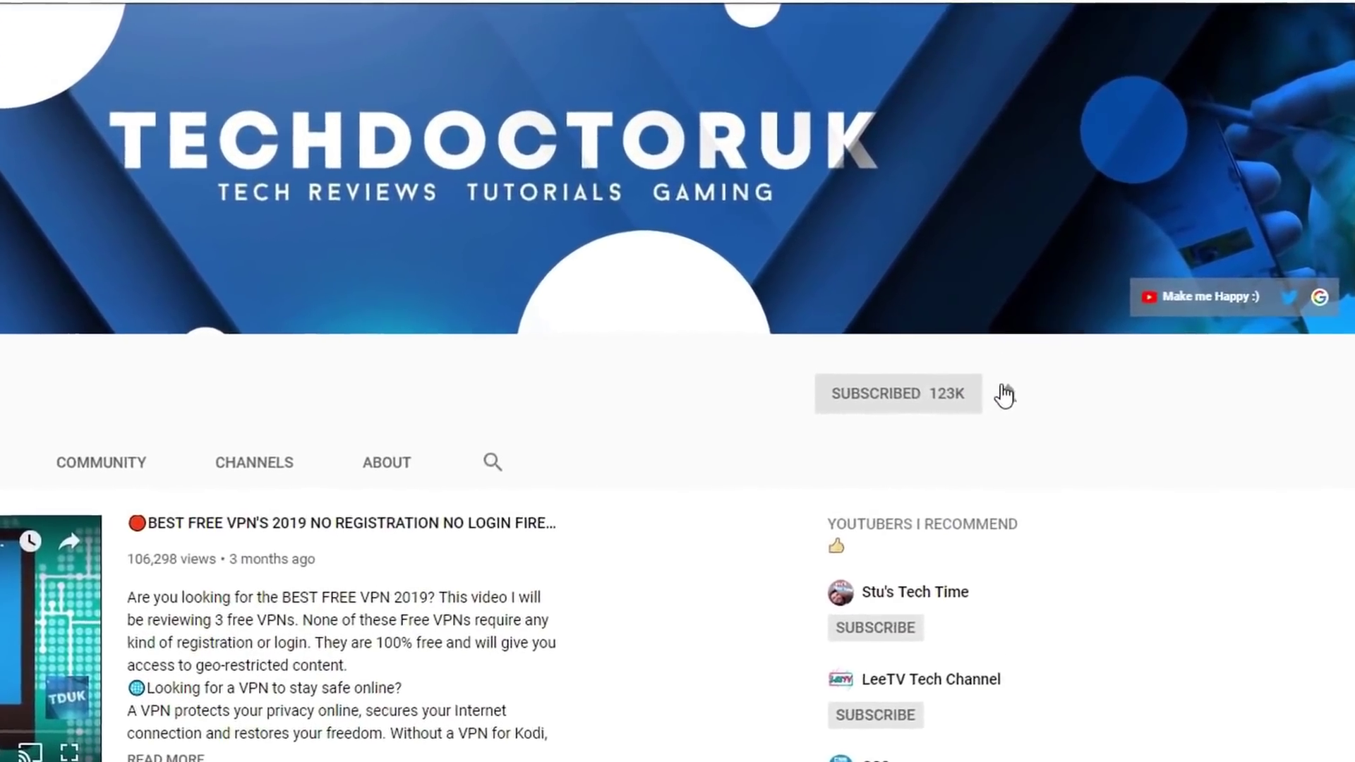
{"action": "left_click", "coordinate": [1005, 394]}
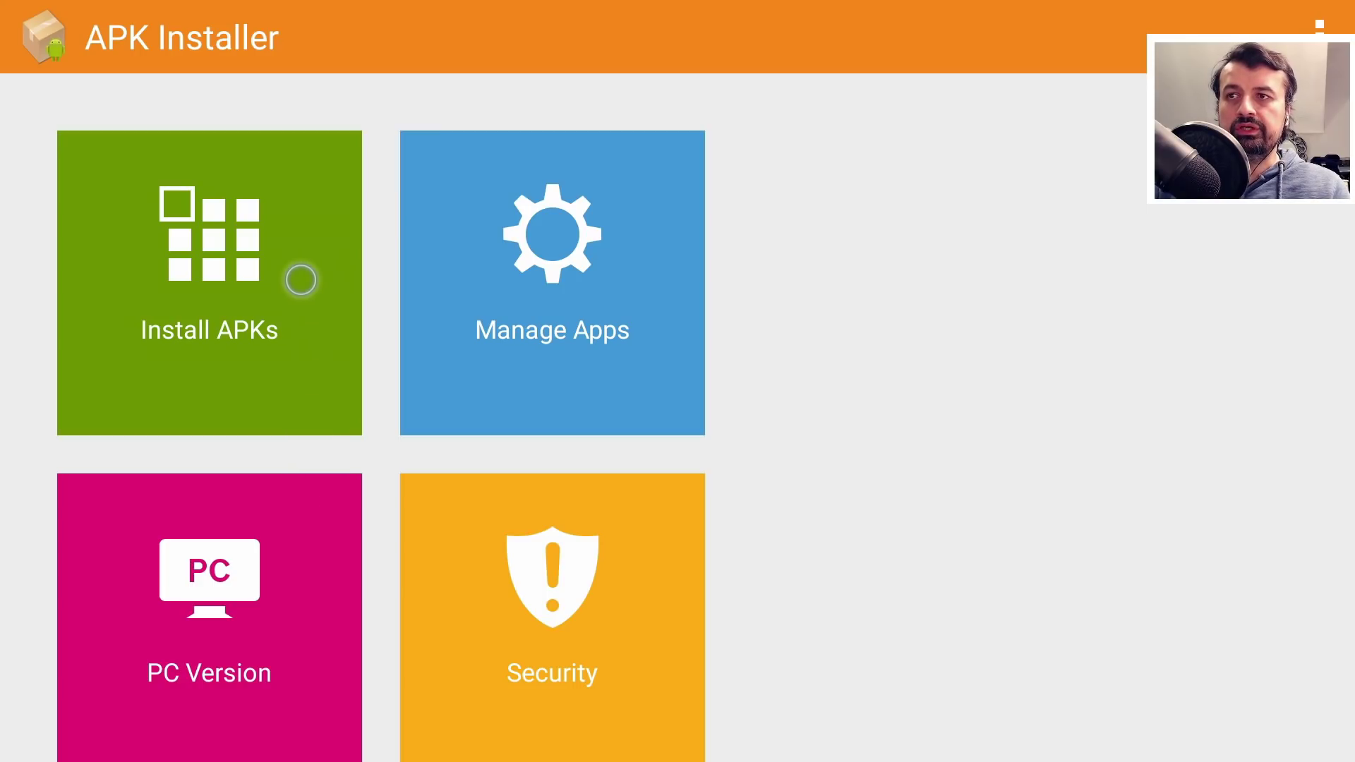
Batch-install Airy.TV, FileChef and CyberFlix TV from the local APKs, confirming each installation.
{"action": "left_click", "coordinate": [276, 281]}
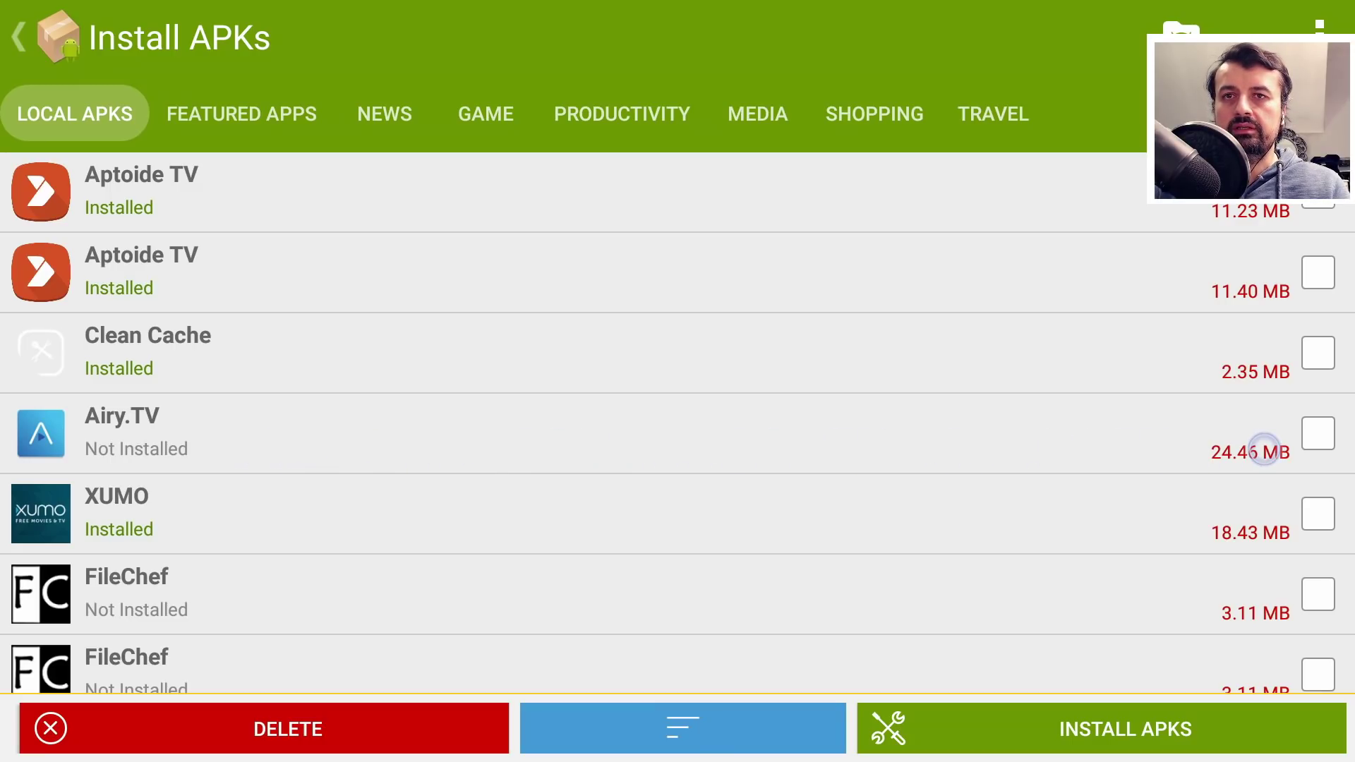
{"action": "left_click", "coordinate": [1316, 435]}
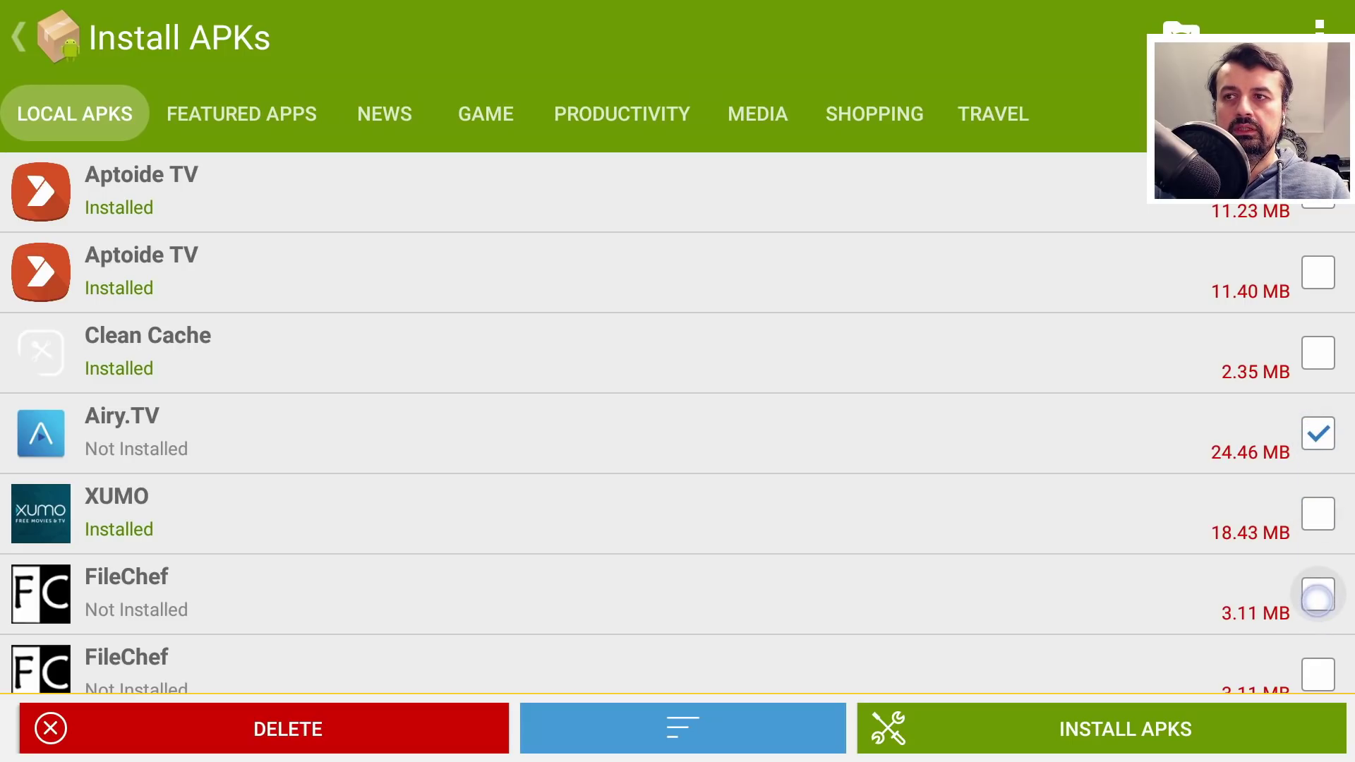
{"action": "scroll", "coordinate": [792, 515], "scroll_direction": "down", "scroll_amount": 5}
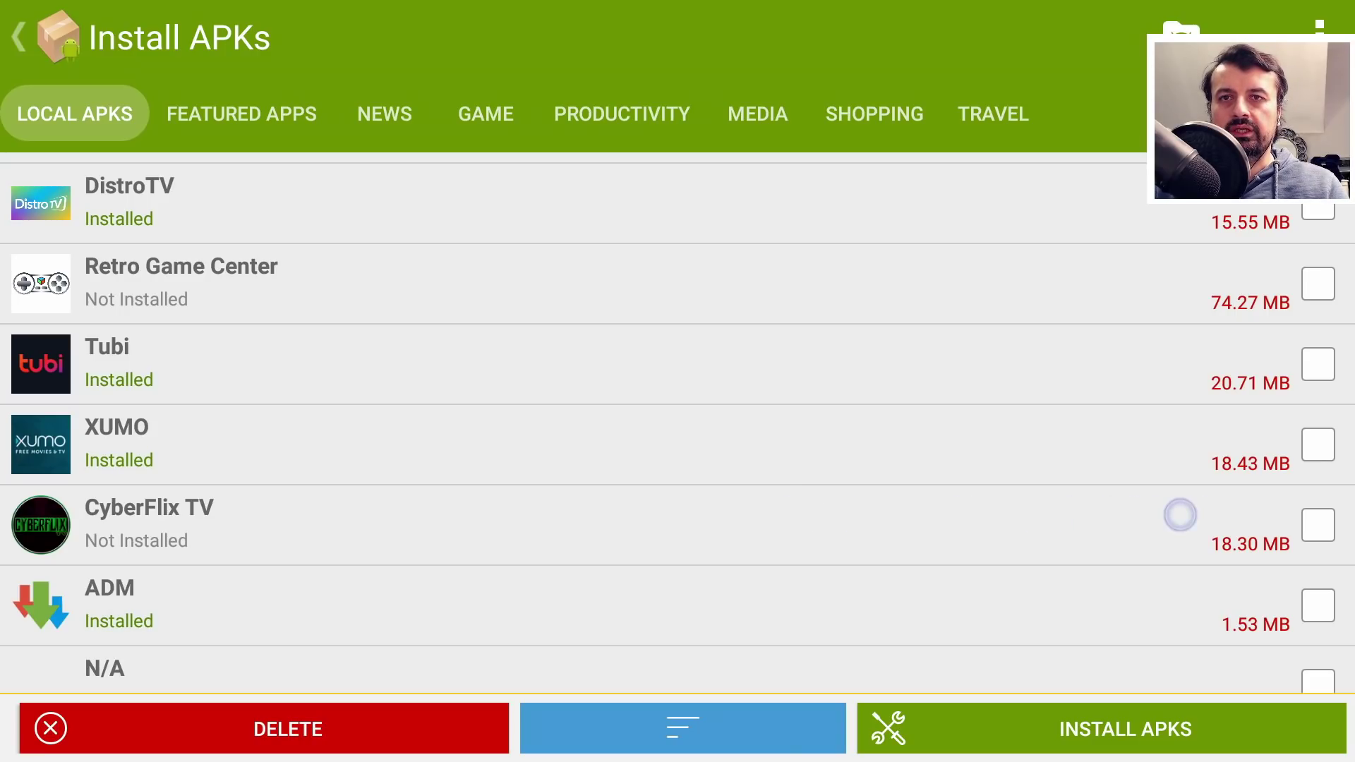
{"action": "left_click", "coordinate": [1318, 523]}
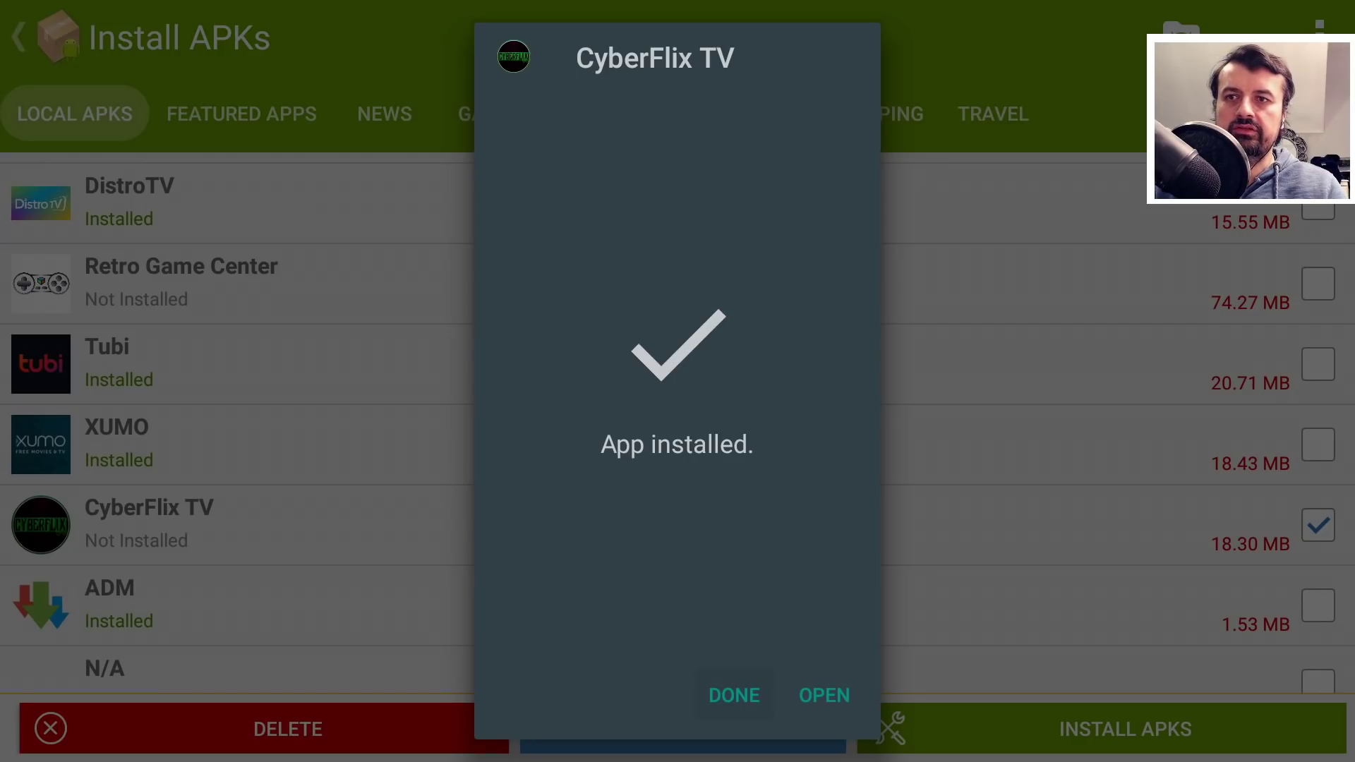
{"action": "key", "text": "Return"}
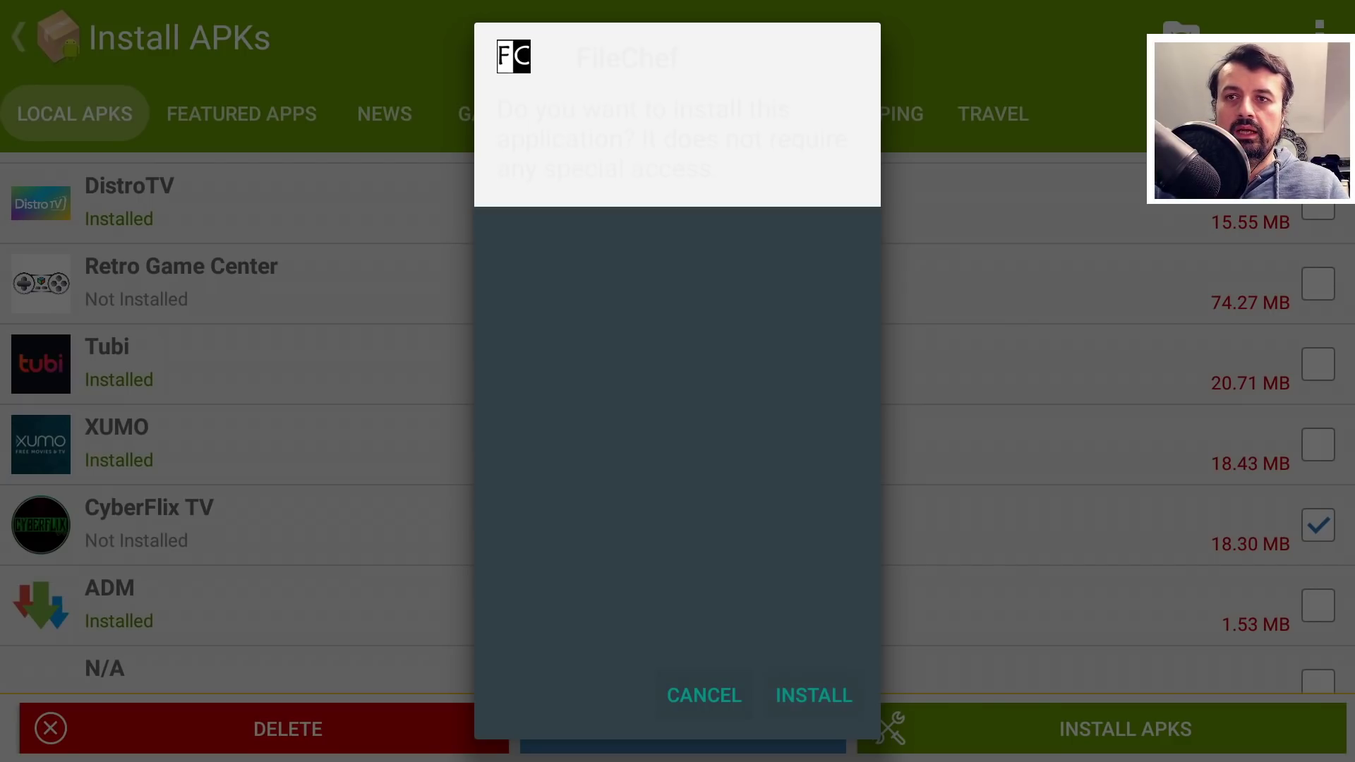
{"action": "key", "text": "Return"}
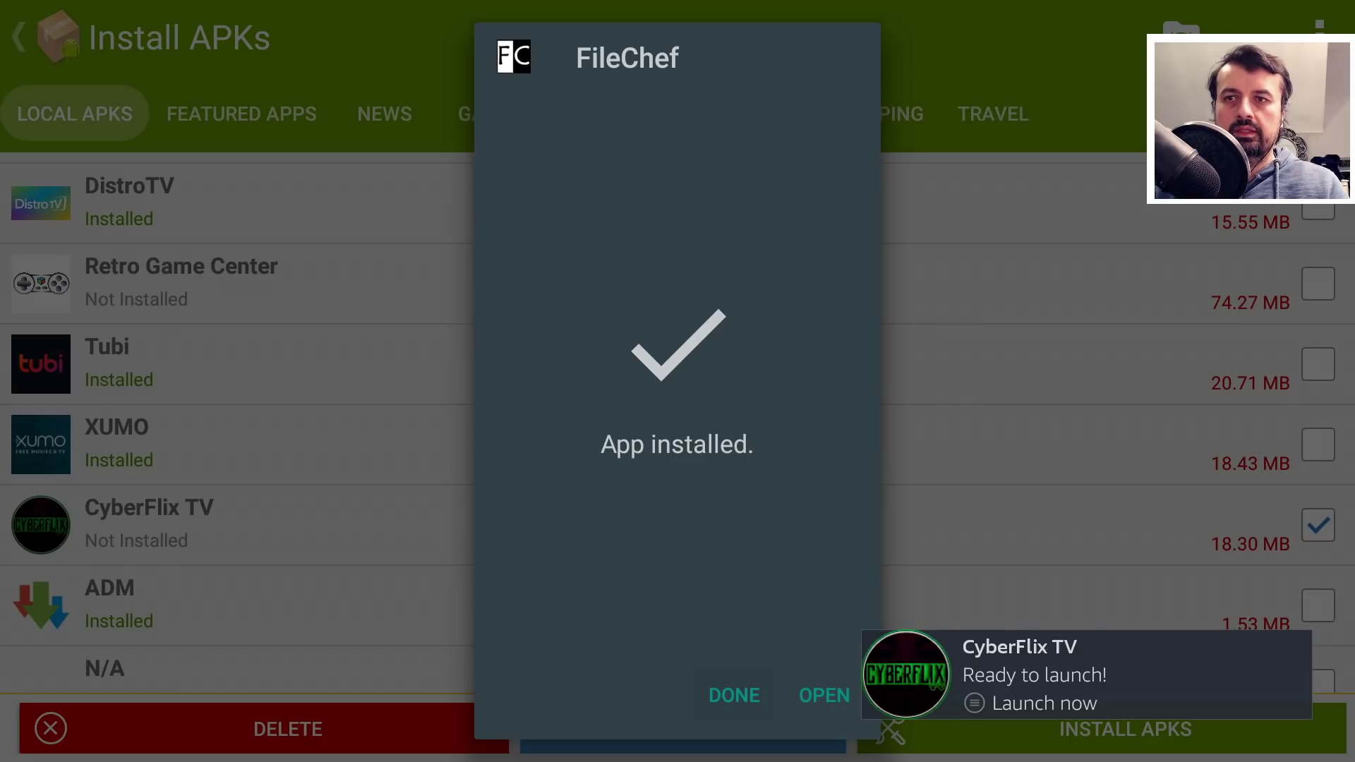
{"action": "key", "text": "Return"}
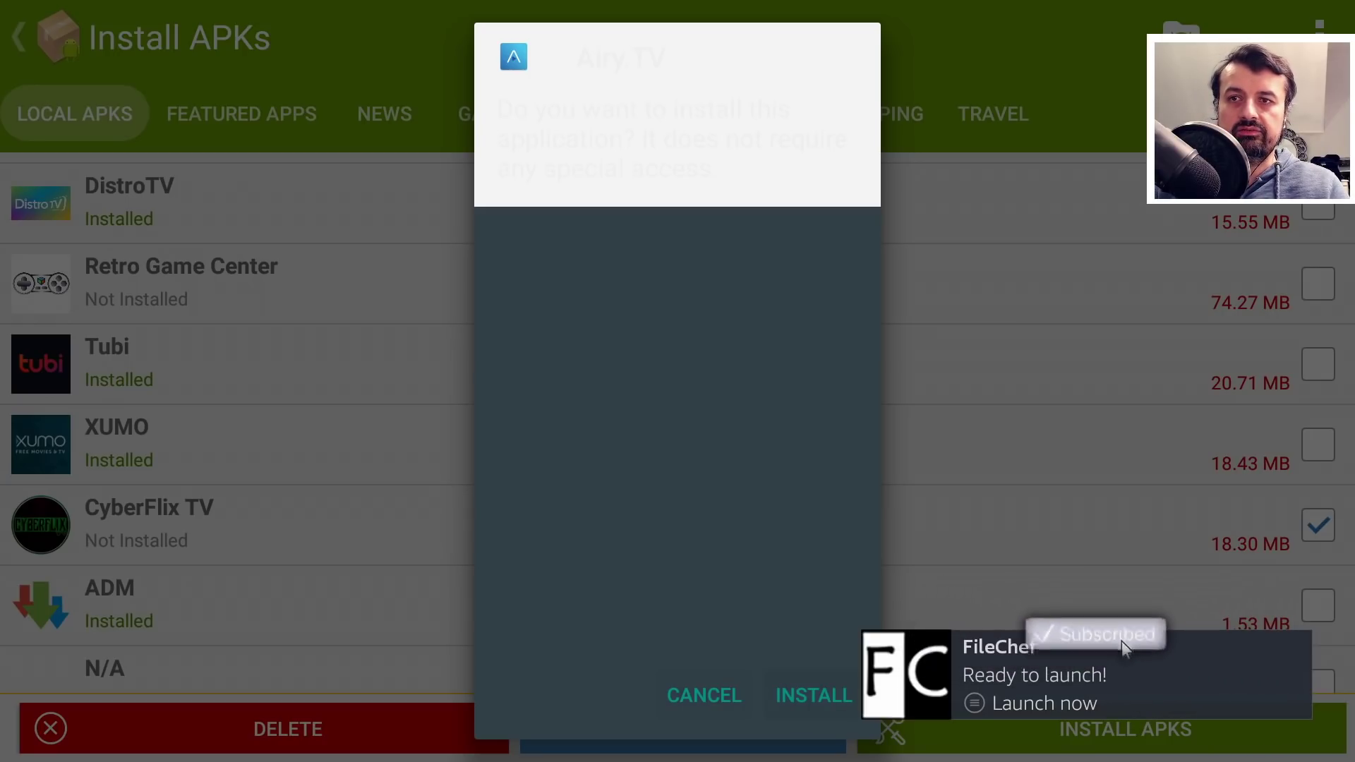
{"action": "key", "text": "Return"}
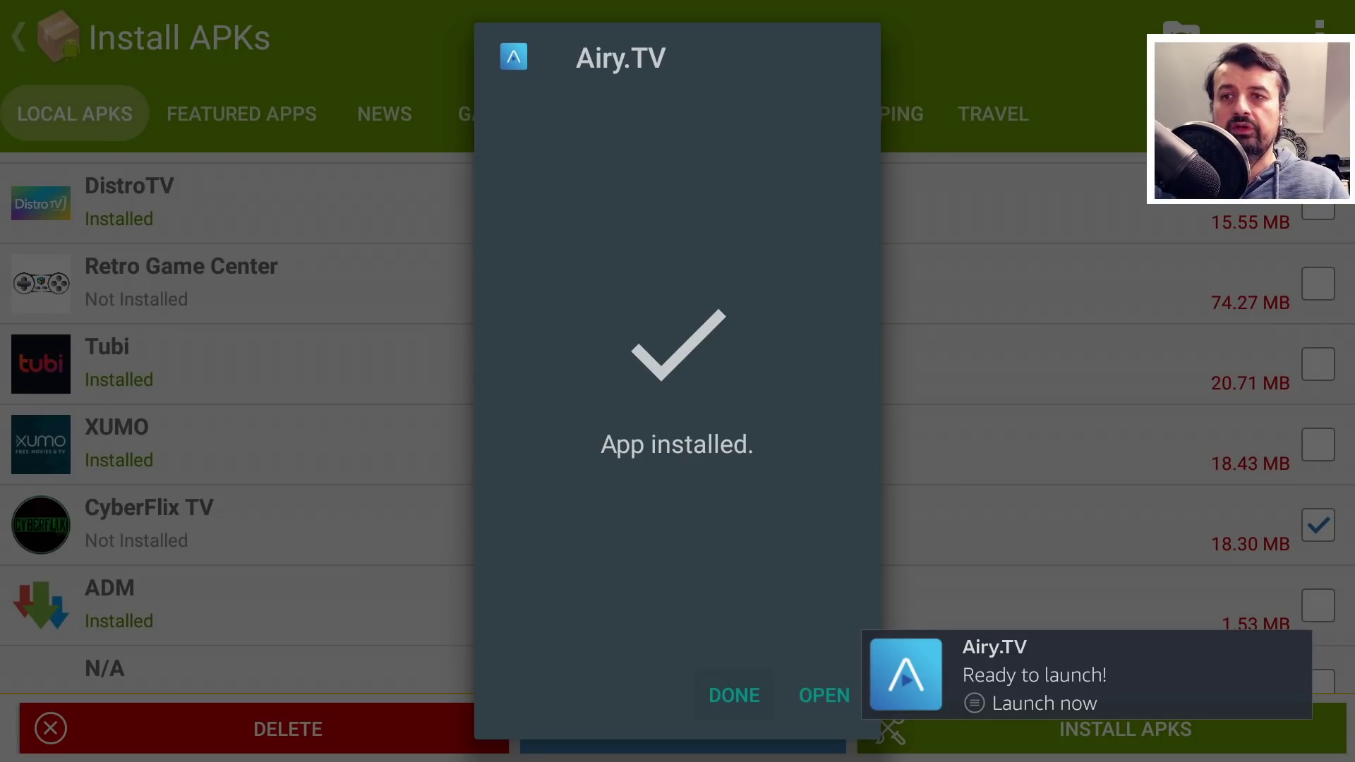
{"action": "key", "text": "Return"}
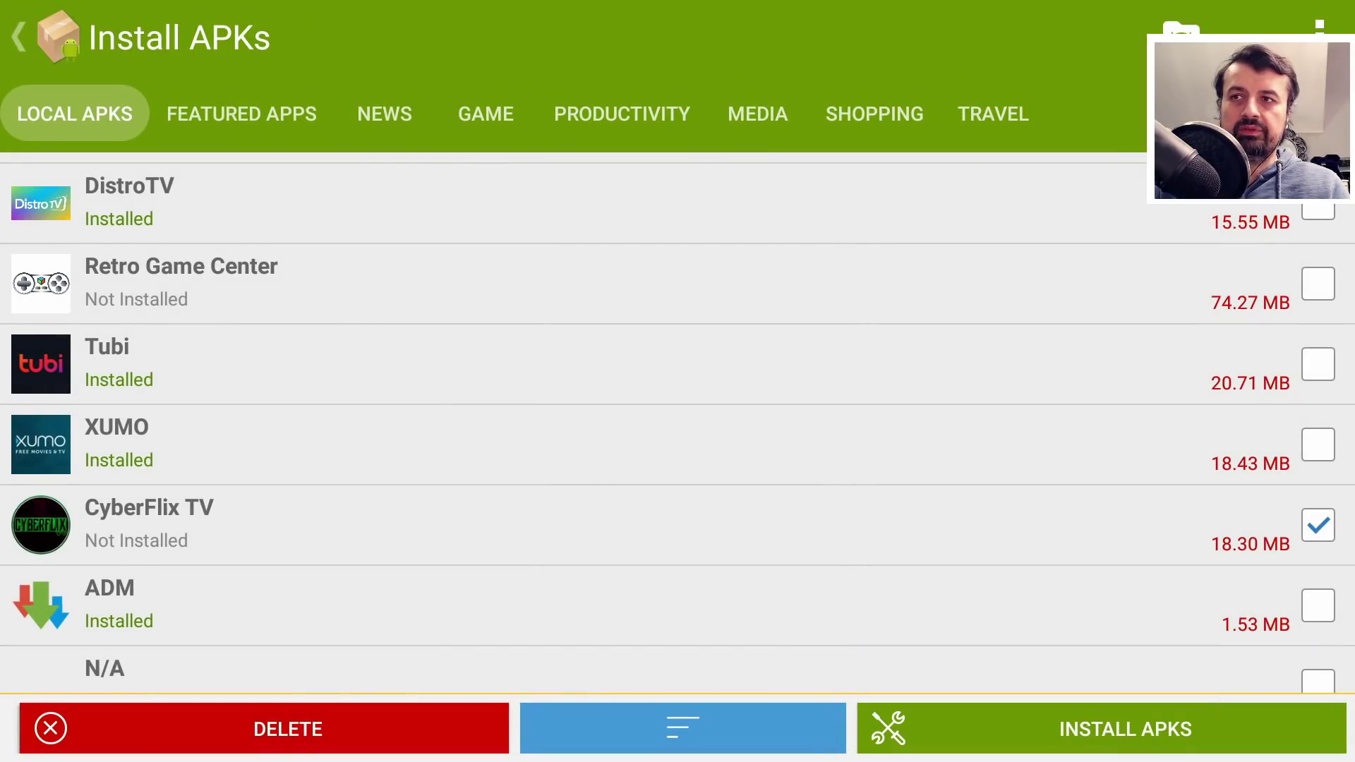
Leave APK Installer and open the Fire TV apps library through the quick-access shortcuts.
{"action": "key", "text": "Home"}
{"action": "key", "text": "Right"}
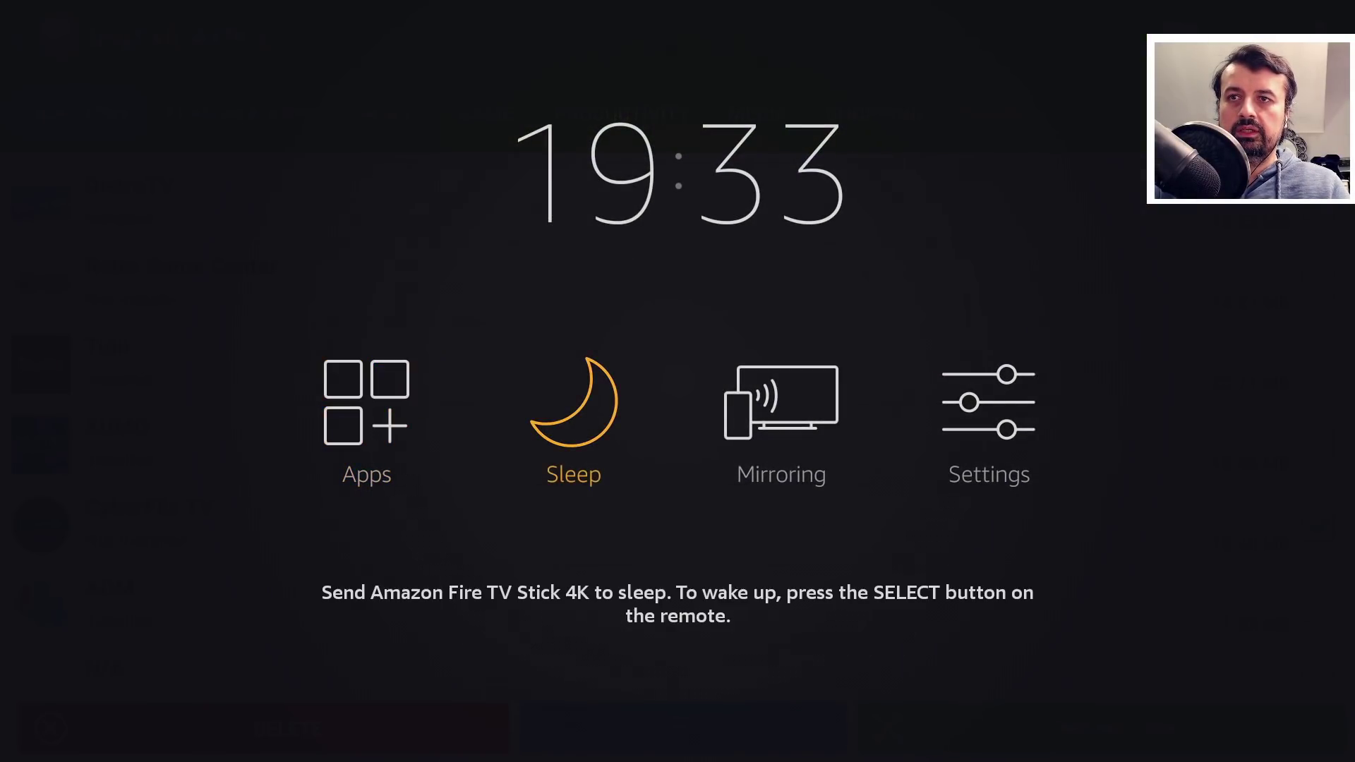
{"action": "key", "text": "Right"}
{"action": "key", "text": "Right"}
{"action": "key", "text": "Left"}
{"action": "key", "text": "Left"}
{"action": "key", "text": "Left"}
{"action": "key", "text": "Return"}
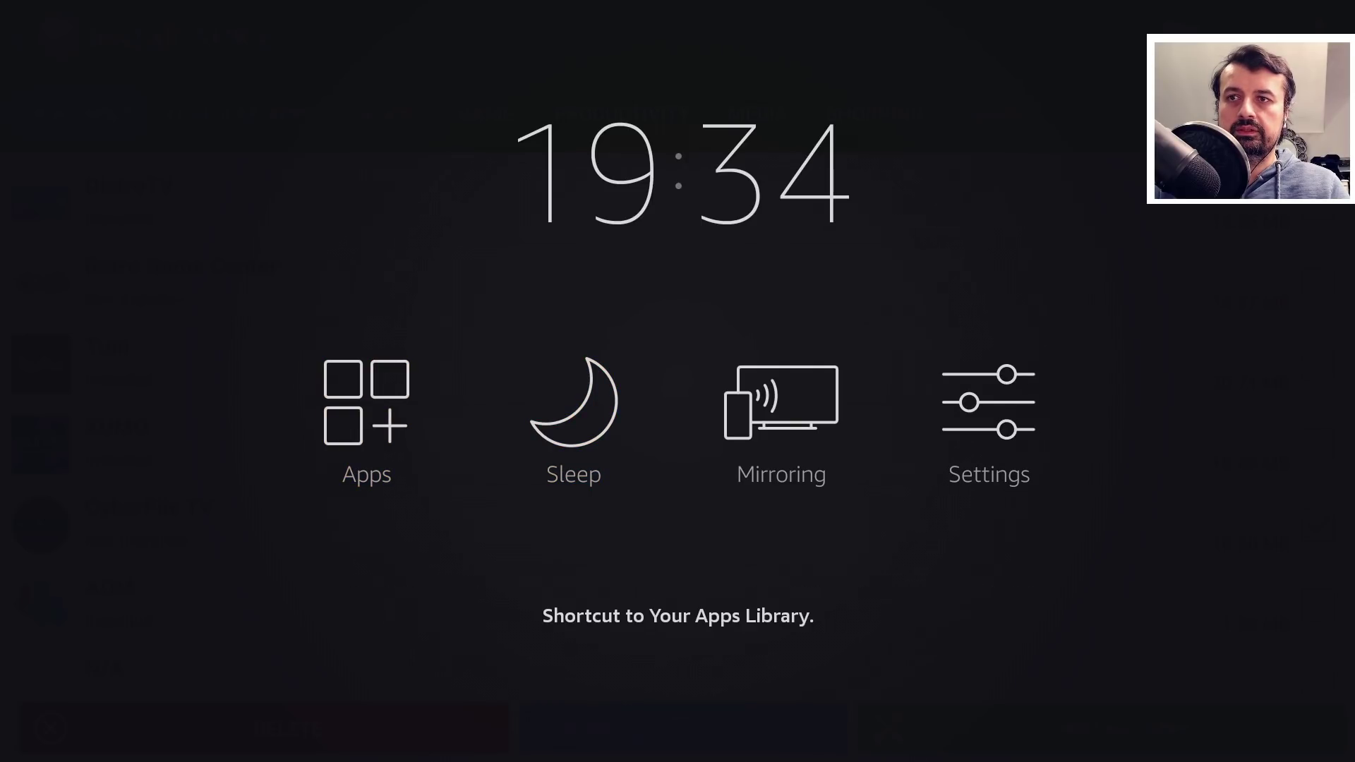
Check the apps library for the newly installed CyberFlix TV, FileChef and Airy.TV, and return to APK Installer.
{"action": "key", "text": "Down"}
{"action": "key", "text": "Down"}
{"action": "key", "text": "Down"}
{"action": "key", "text": "Down"}
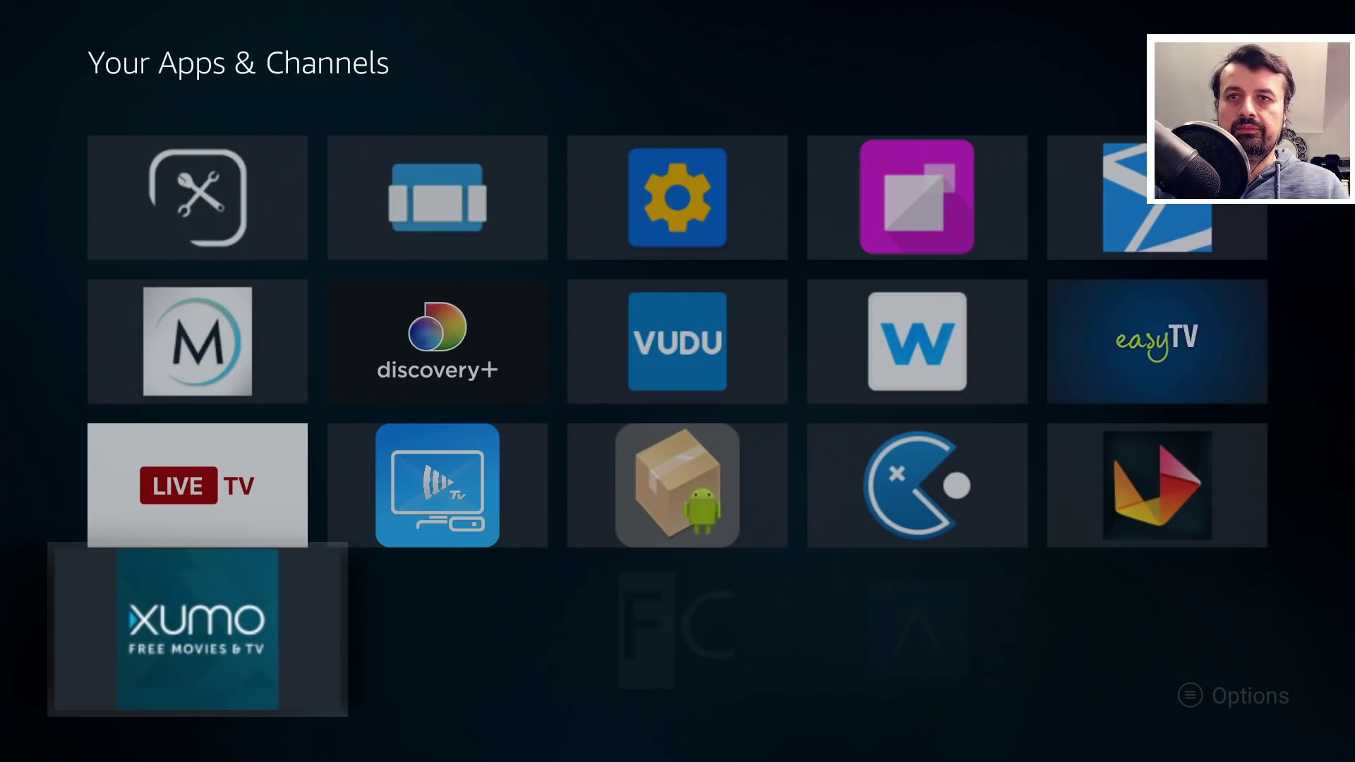
{"action": "key", "text": "Right"}
{"action": "key", "text": "Right"}
{"action": "key", "text": "Left"}
{"action": "key", "text": "Right"}
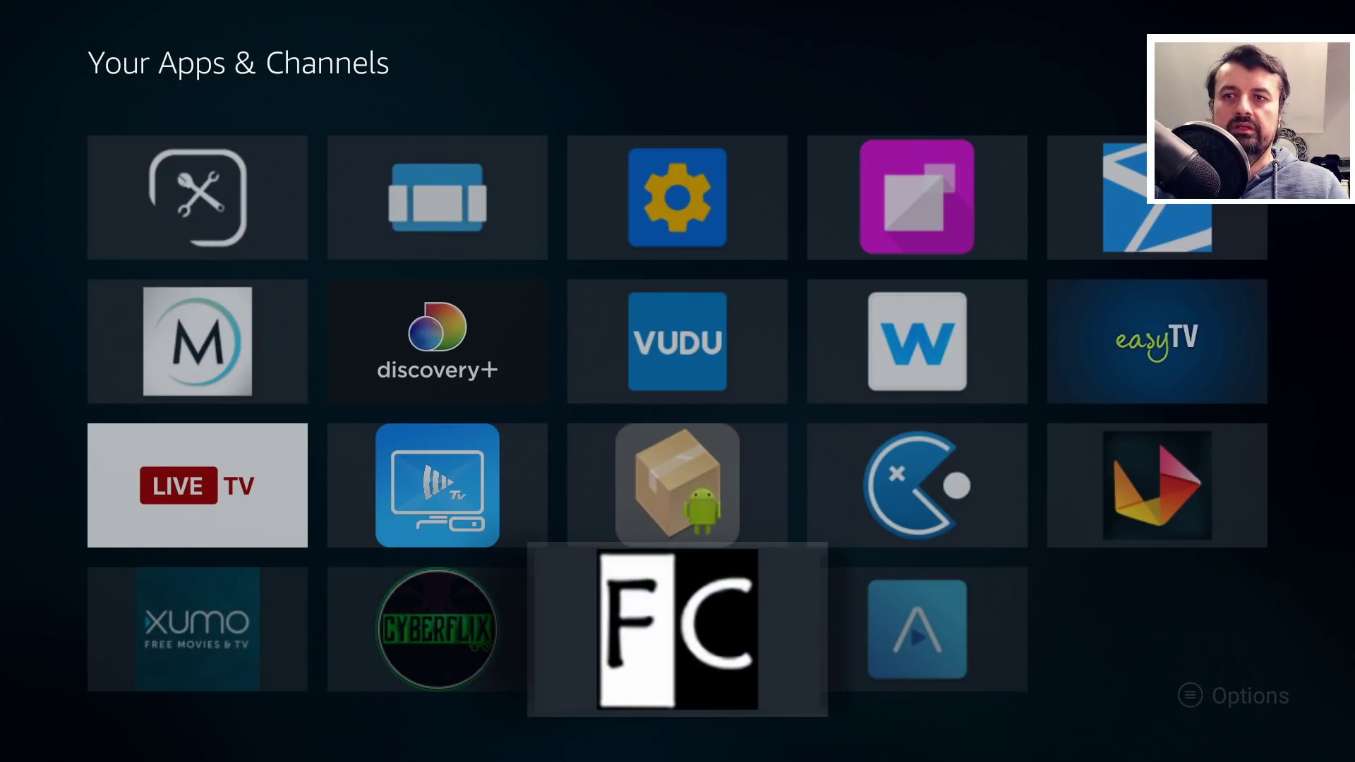
{"action": "key", "text": "Right"}
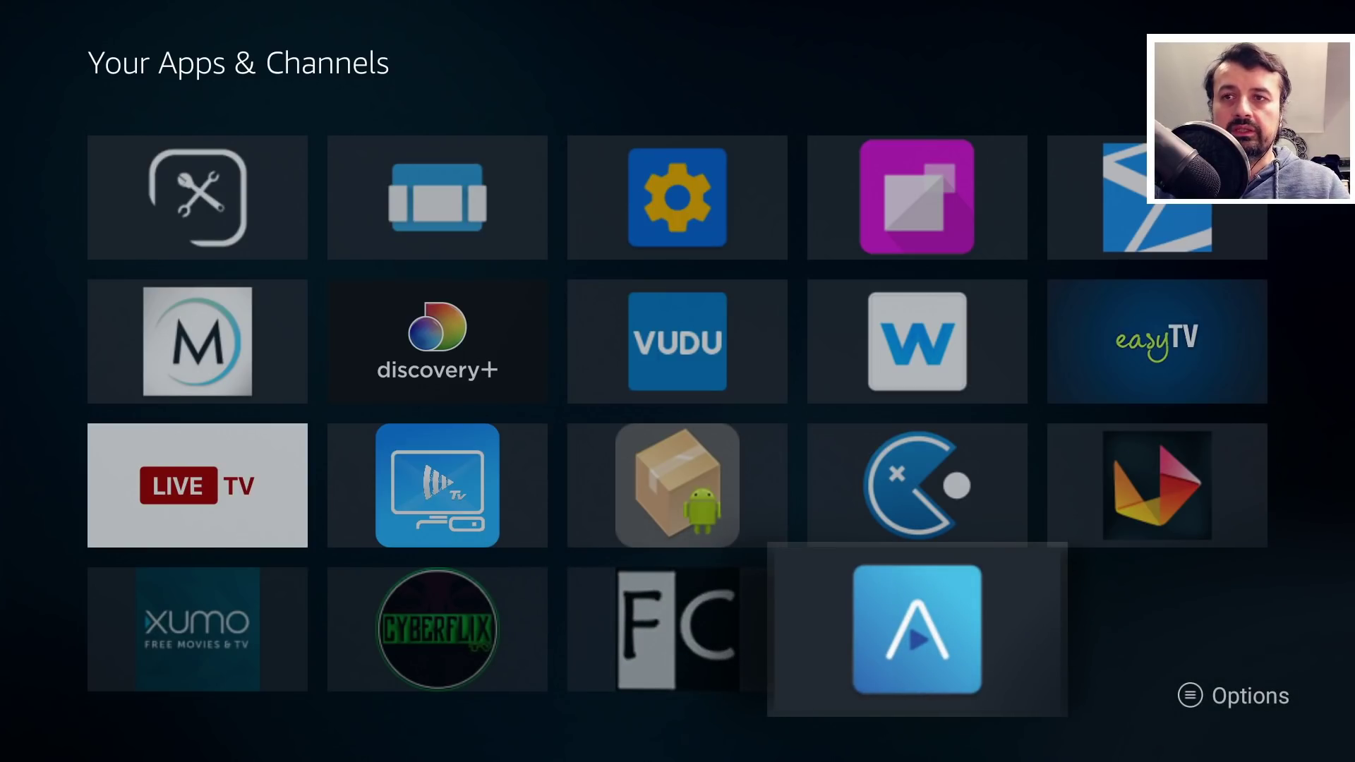
{"action": "key", "text": "Left"}
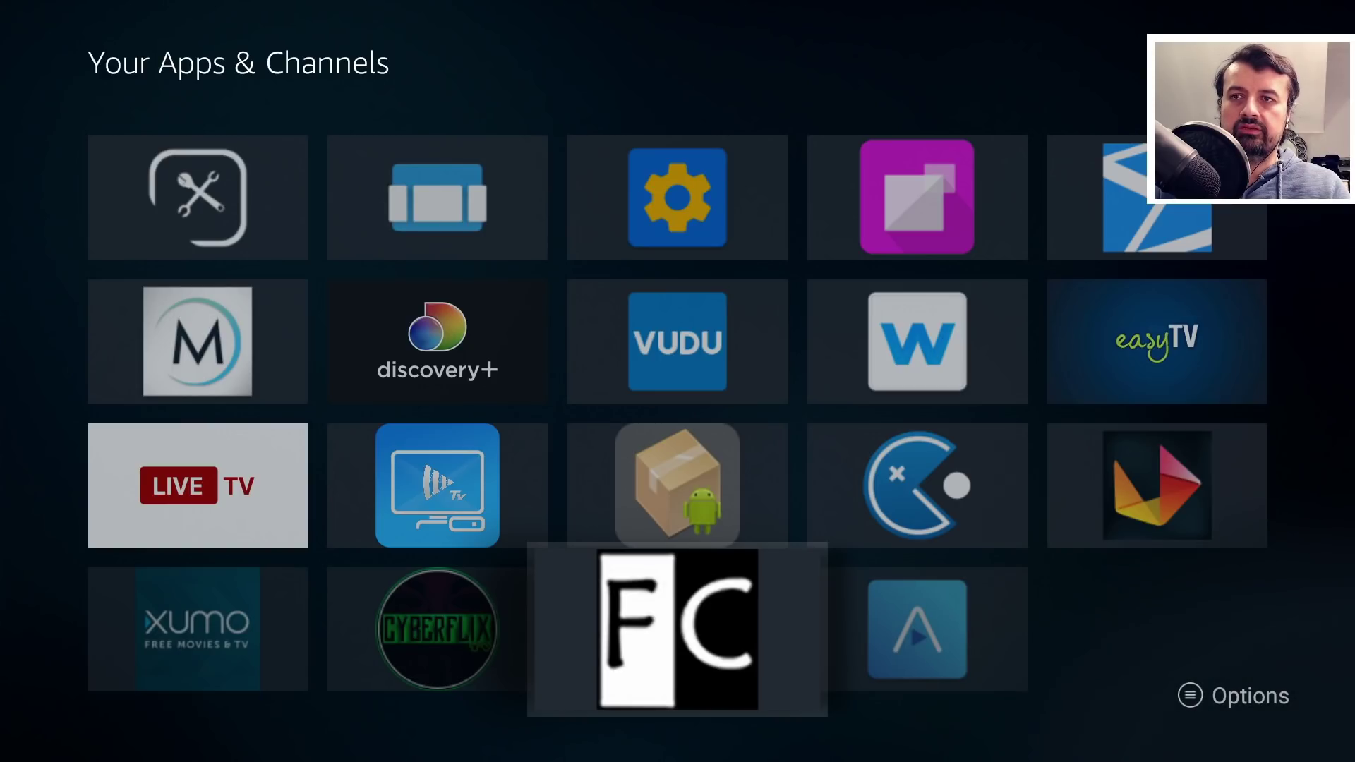
{"action": "key", "text": "Return"}
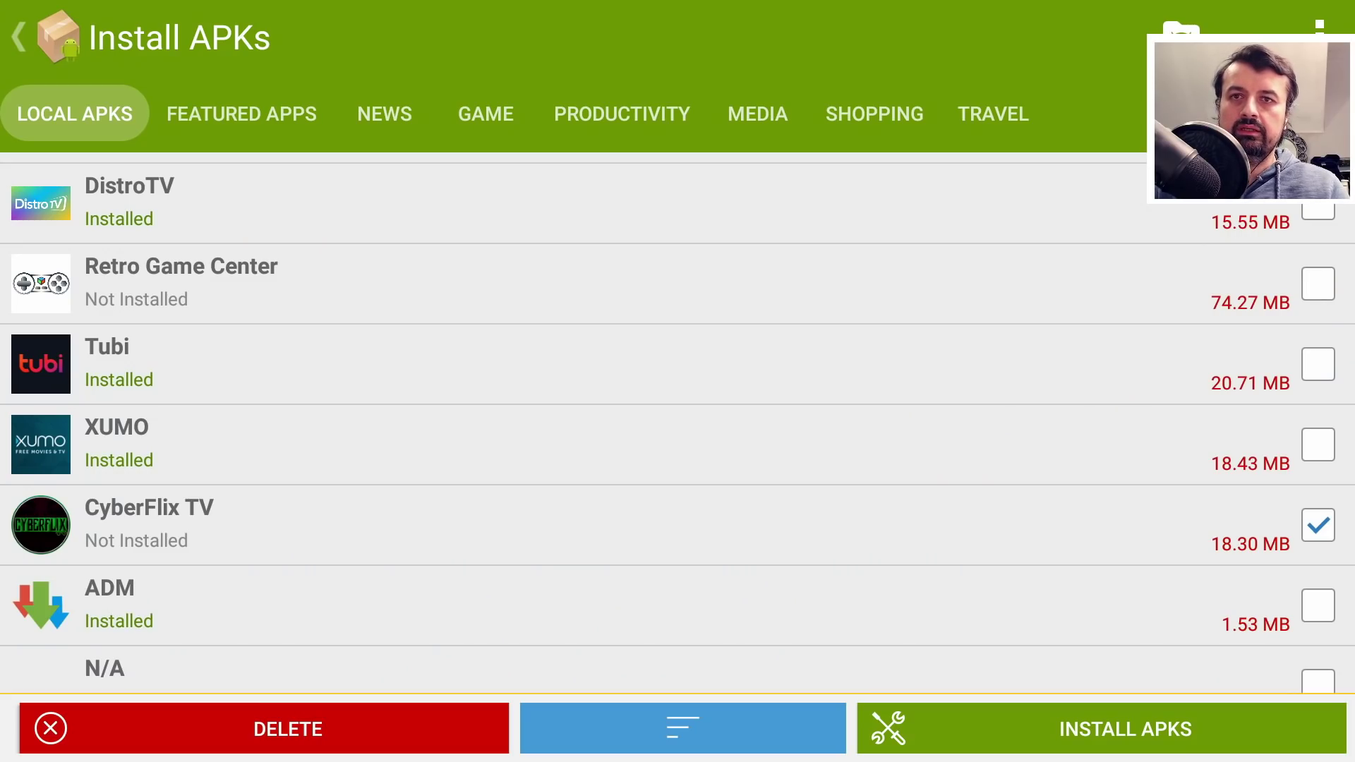
In Manage Apps, select Aurora Store, DangBei Assistant and Fast Task Killer and back up their APKs.
{"action": "key", "text": "Escape"}
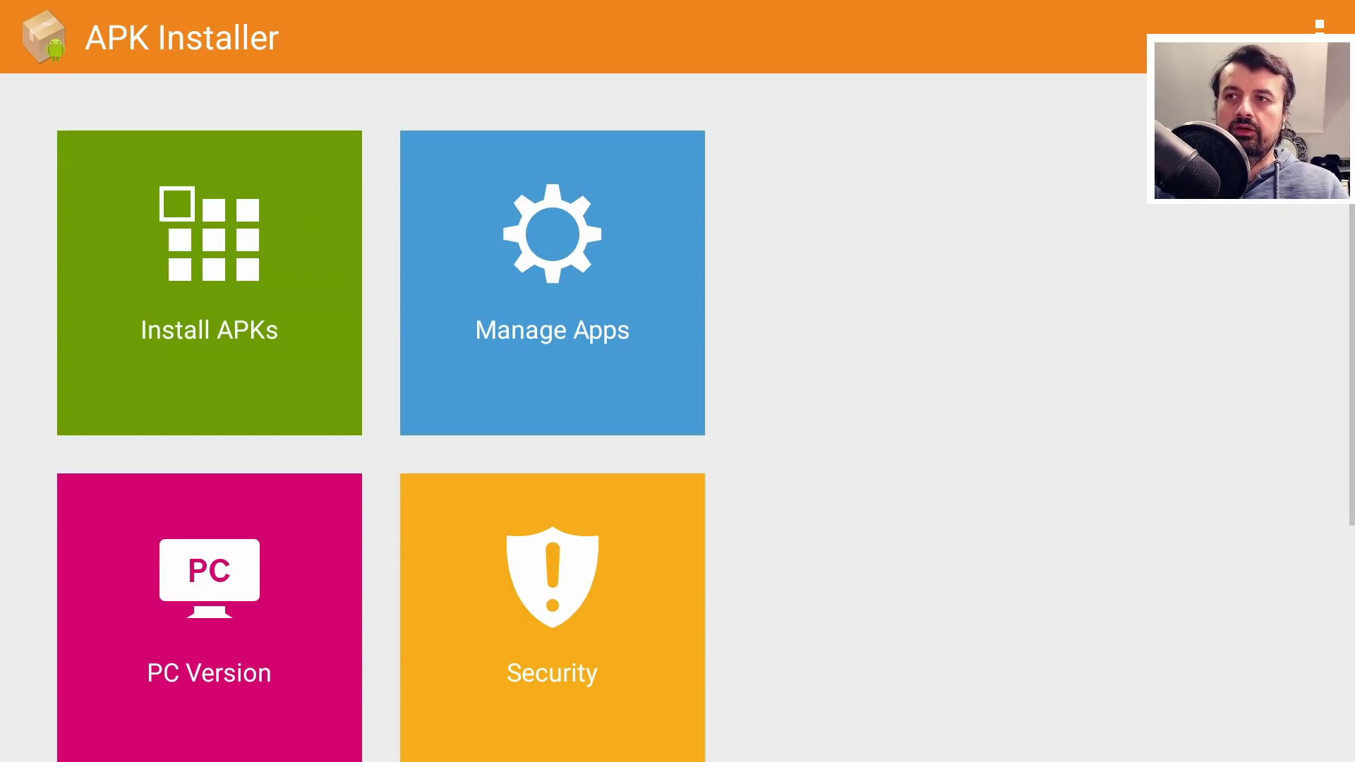
{"action": "left_click", "coordinate": [602, 283]}
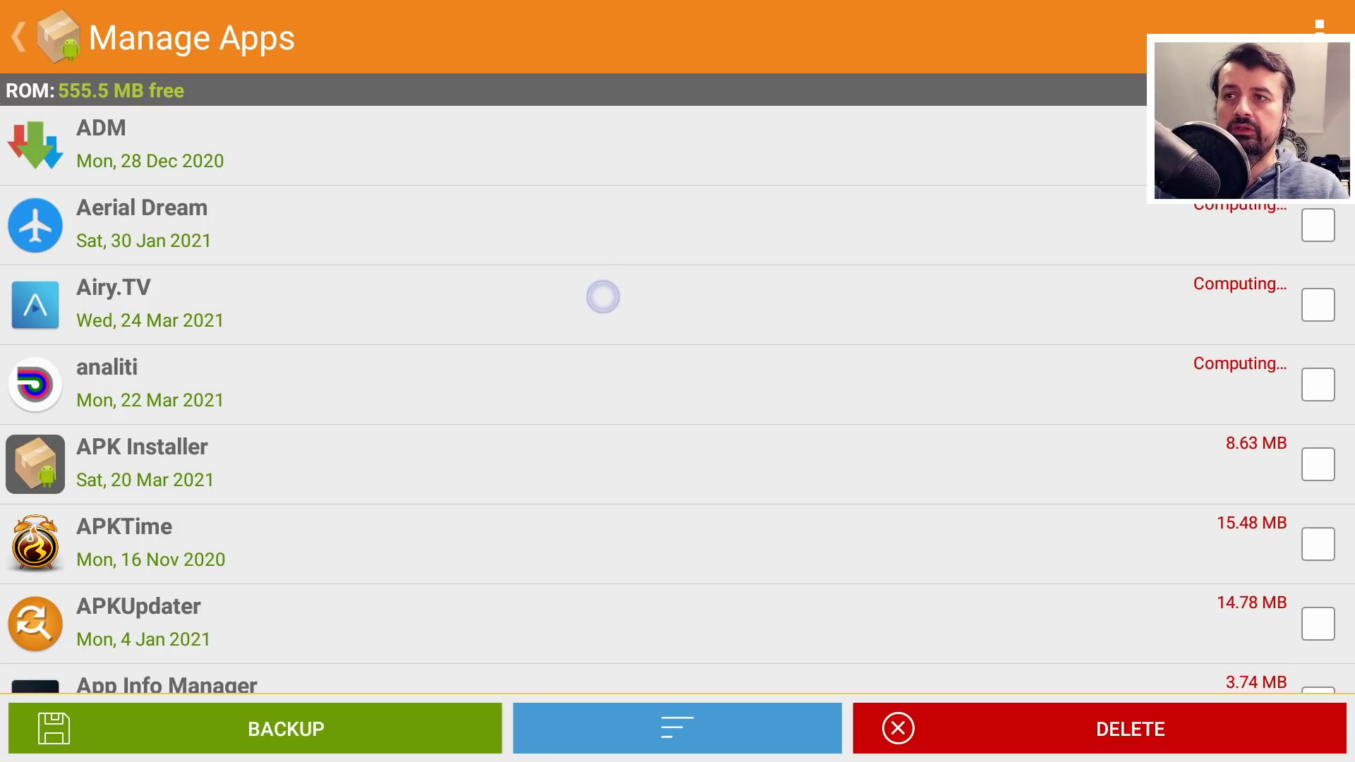
{"action": "scroll", "coordinate": [602, 499], "scroll_direction": "down", "scroll_amount": 5}
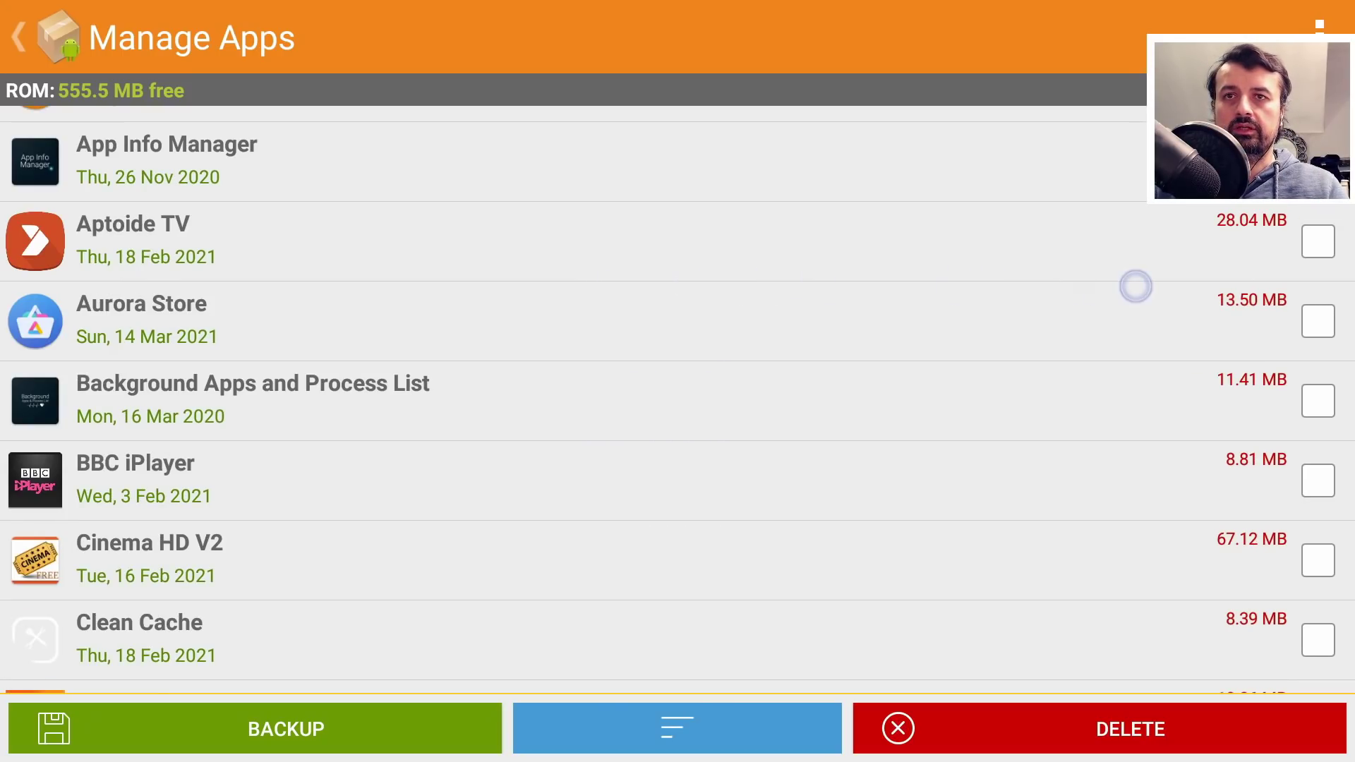
{"action": "scroll", "coordinate": [1134, 305], "scroll_direction": "down", "scroll_amount": 5}
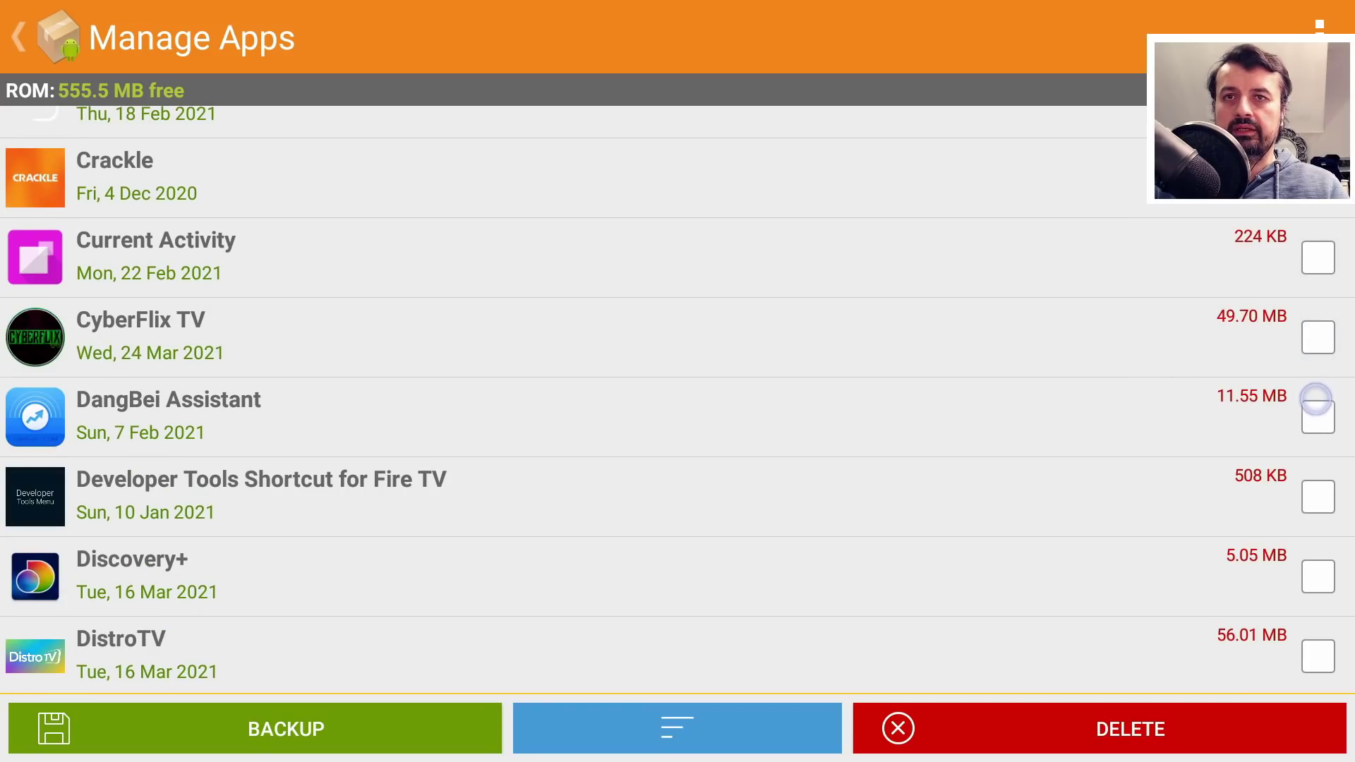
{"action": "left_click", "coordinate": [1317, 414]}
{"action": "scroll", "coordinate": [1315, 410], "scroll_direction": "down", "scroll_amount": 3}
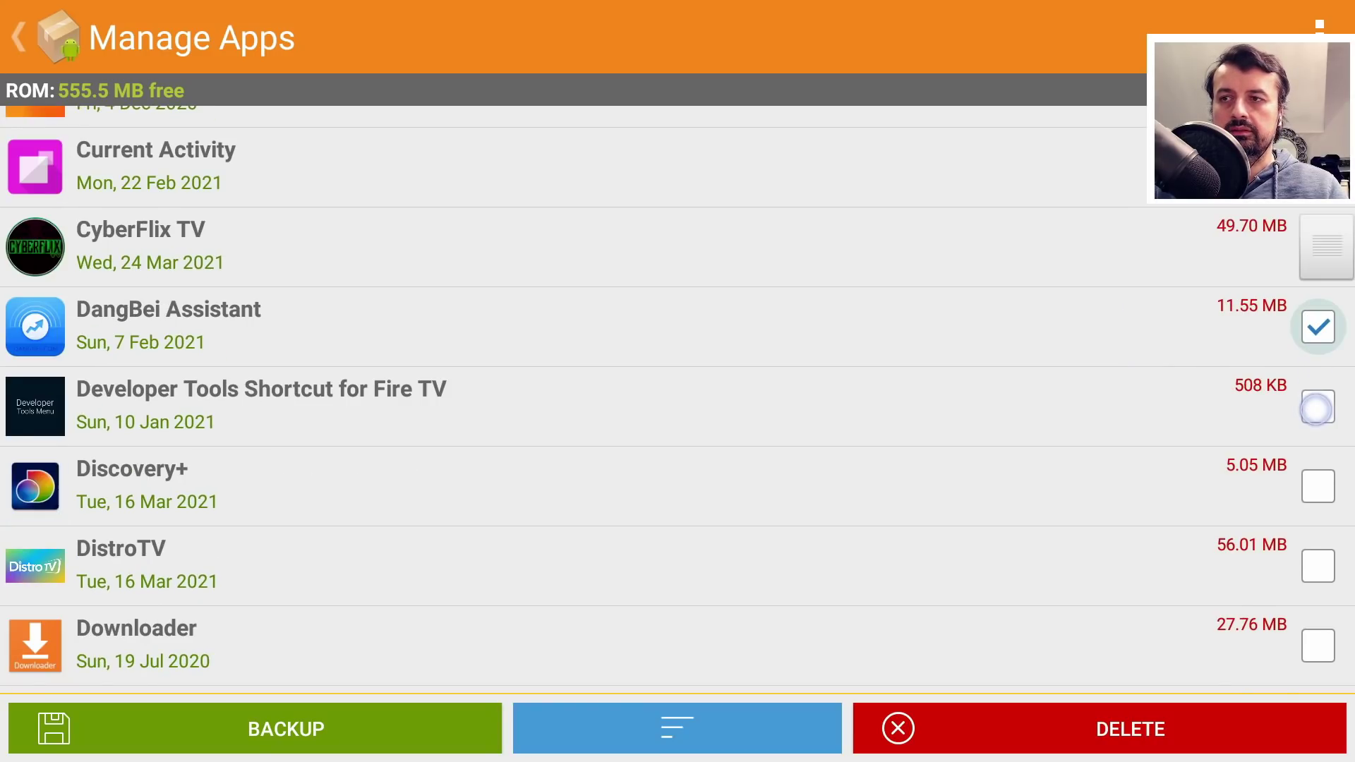
{"action": "scroll", "coordinate": [1315, 410], "scroll_direction": "down", "scroll_amount": 1}
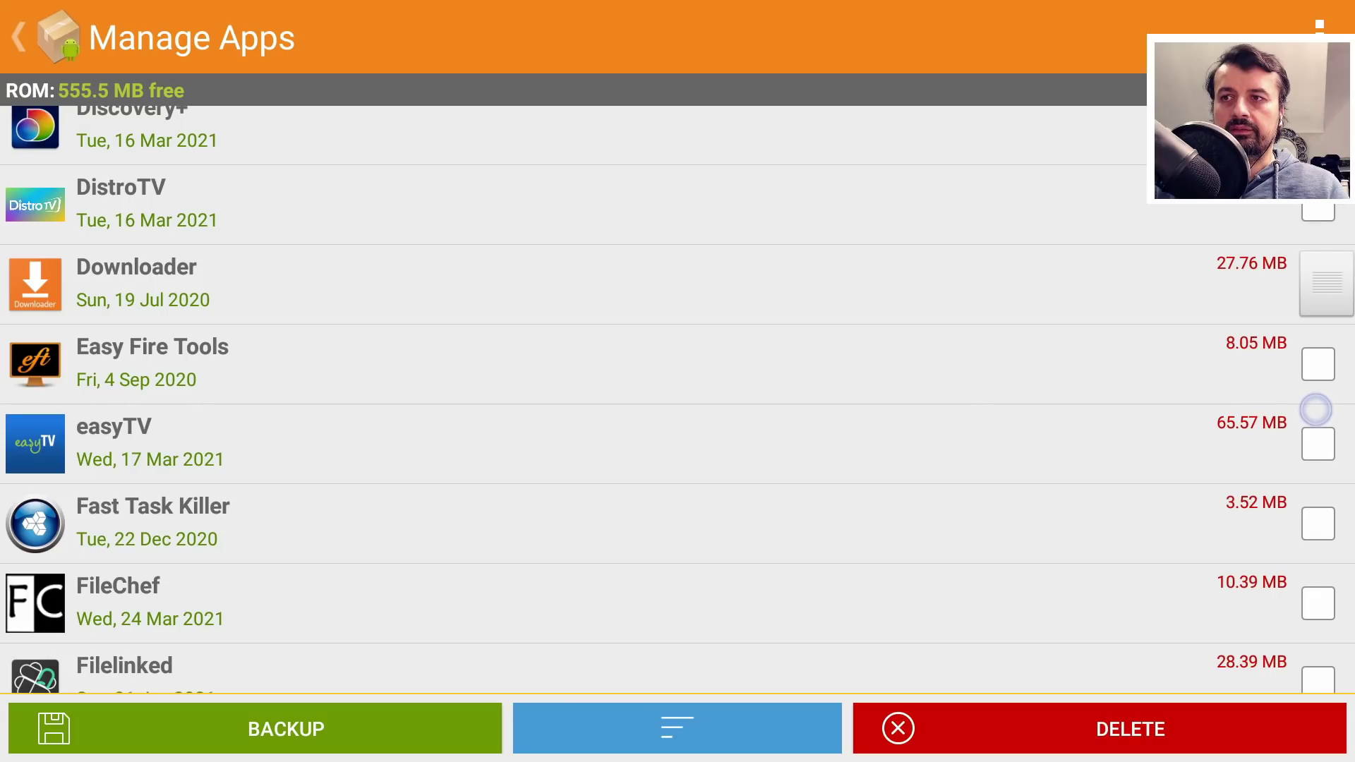
{"action": "scroll", "coordinate": [1316, 409], "scroll_direction": "down", "scroll_amount": 2}
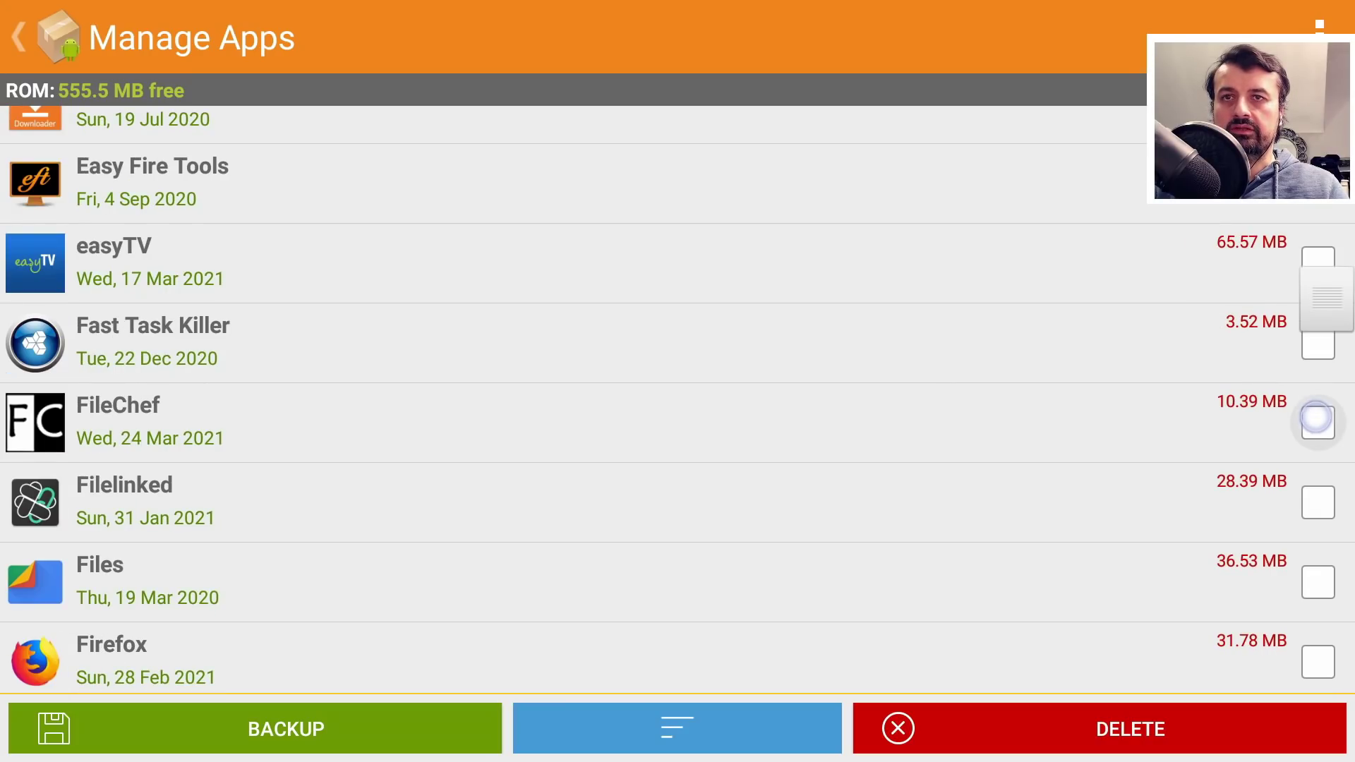
{"action": "left_click", "coordinate": [1316, 352]}
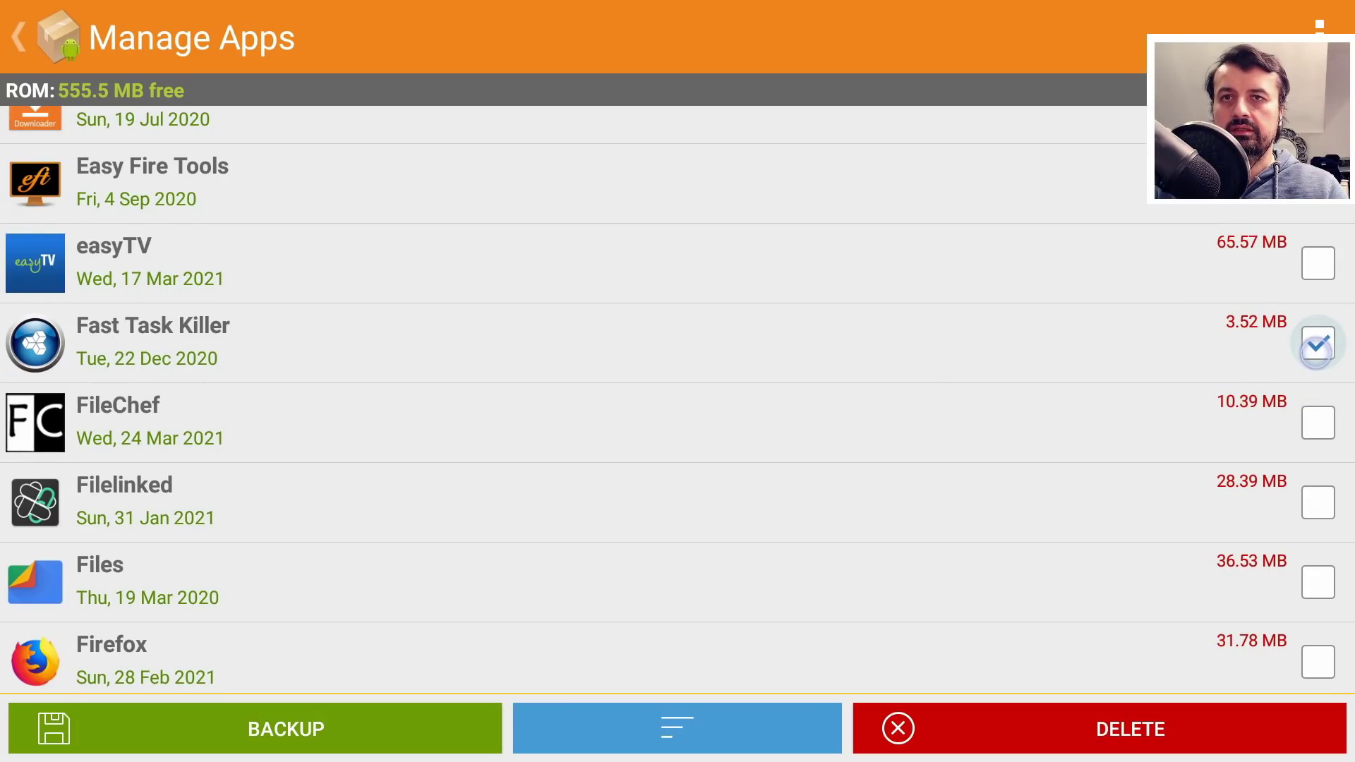
{"action": "left_click", "coordinate": [395, 728]}
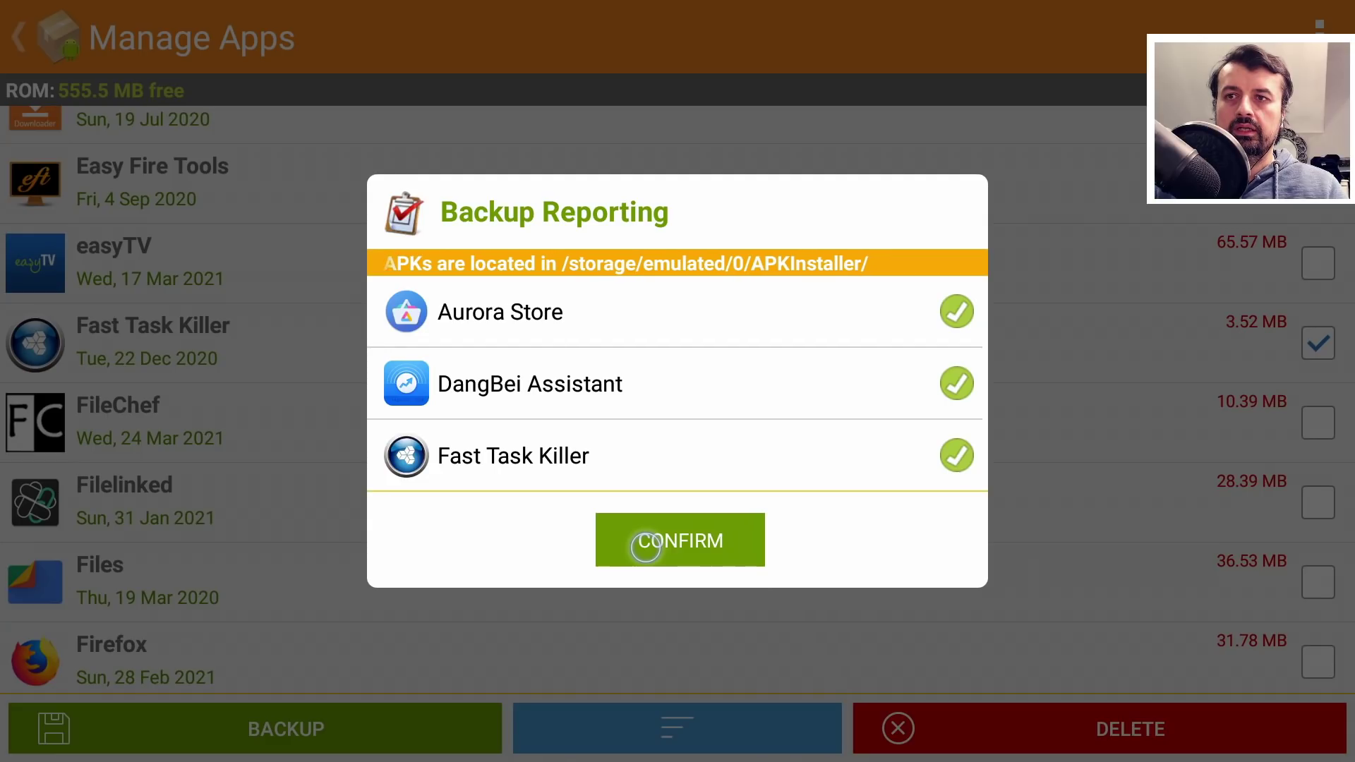
{"action": "left_click", "coordinate": [645, 546]}
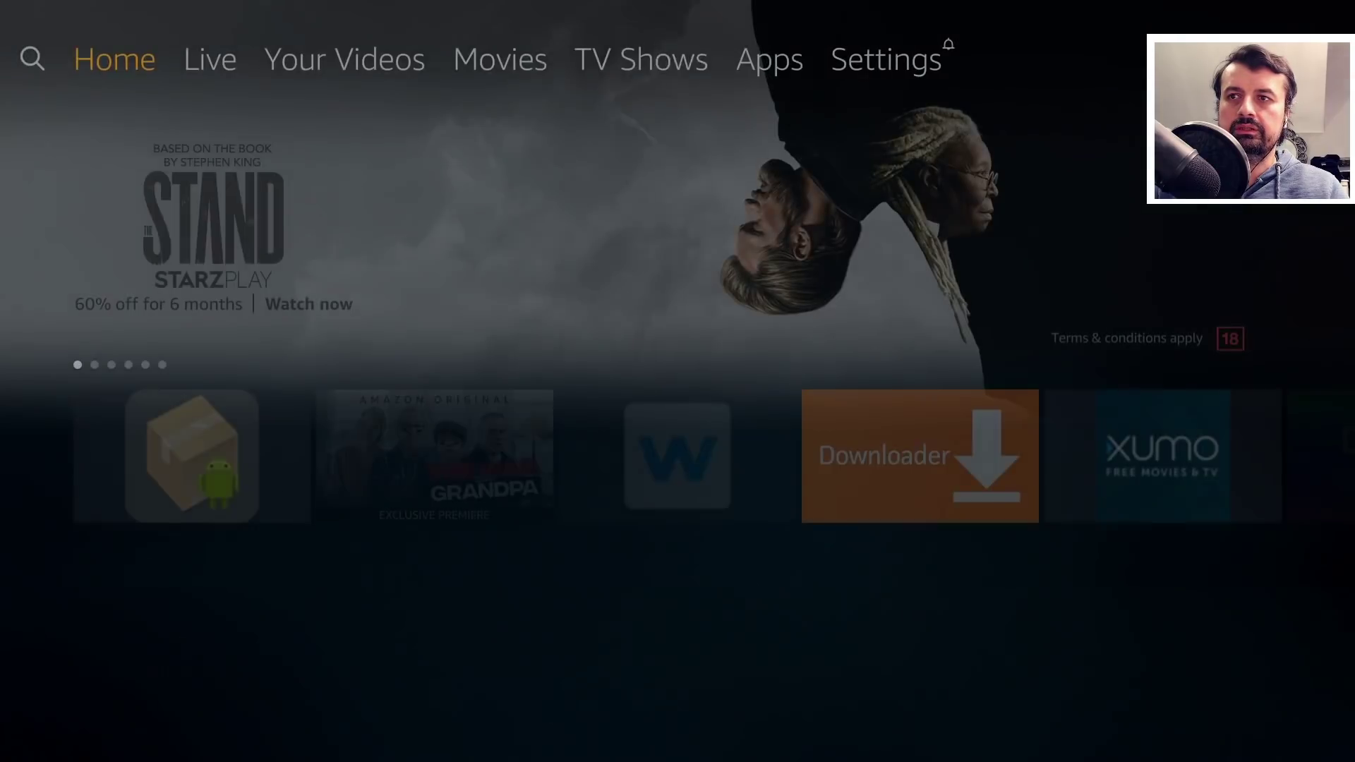
Switch to the MiXplorer file manager, open the APKInstaller folder on internal storage and examine the backed-up APK files.
{"action": "key", "text": "Up"}
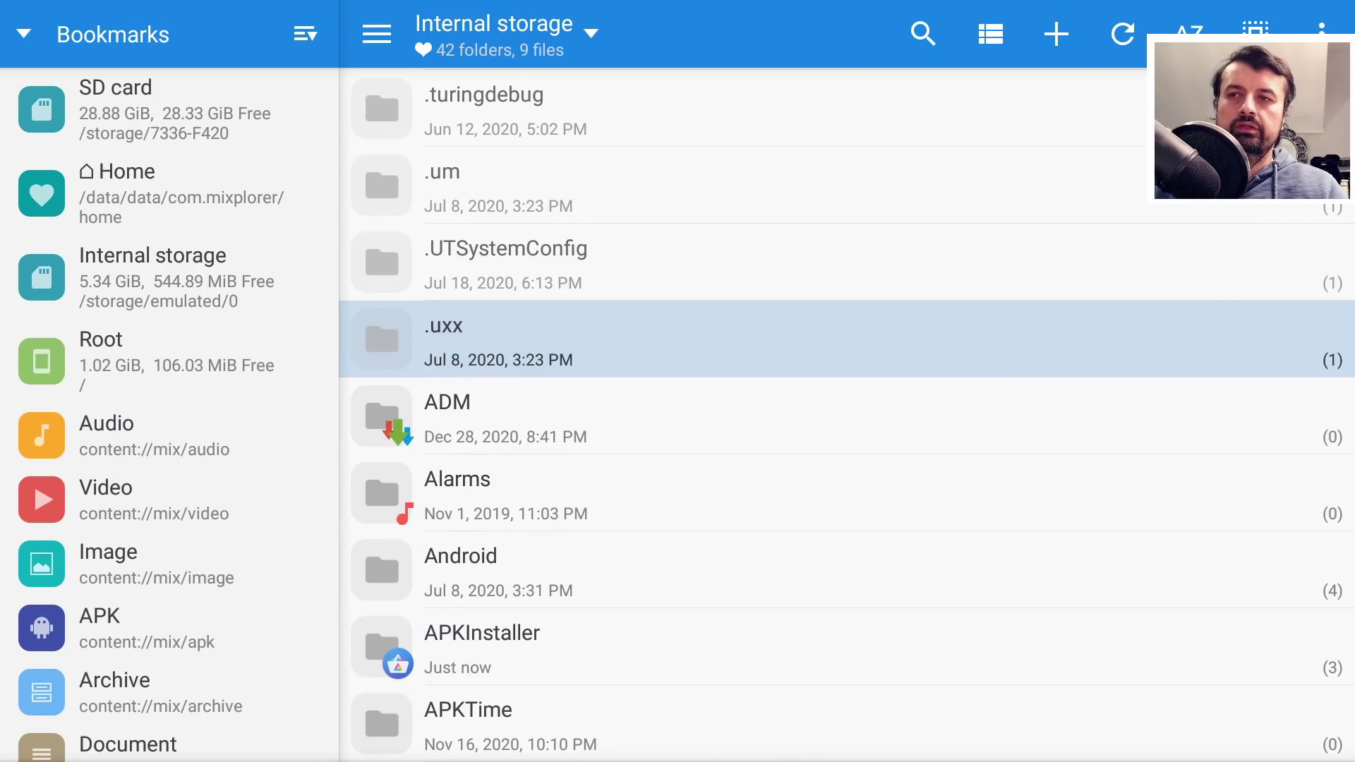
{"action": "key", "text": "Up"}
{"action": "key", "text": "Down"}
{"action": "key", "text": "Down"}
{"action": "key", "text": "Down"}
{"action": "key", "text": "Down"}
{"action": "key", "text": "Down"}
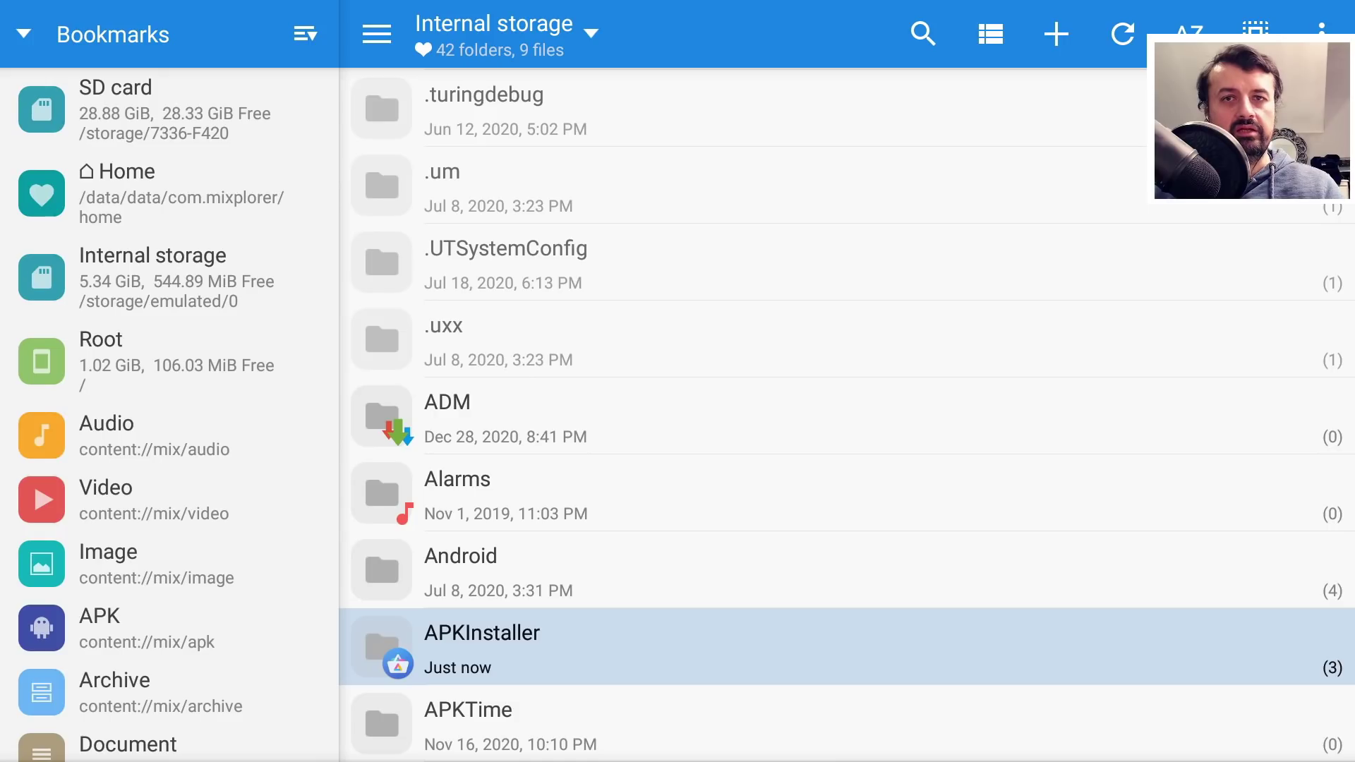
{"action": "key", "text": "Return"}
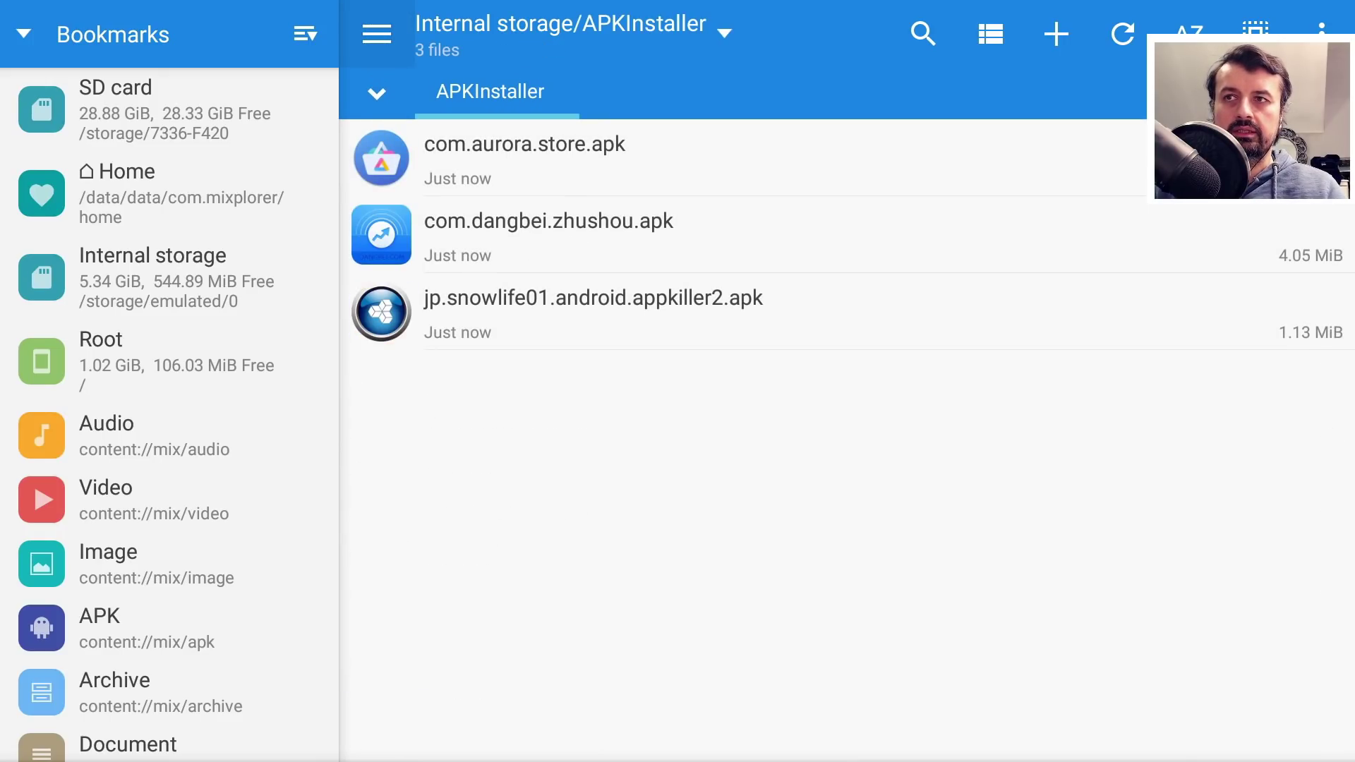
{"action": "key", "text": "Down"}
{"action": "key", "text": "Down"}
{"action": "key", "text": "Up"}
{"action": "key", "text": "Up"}
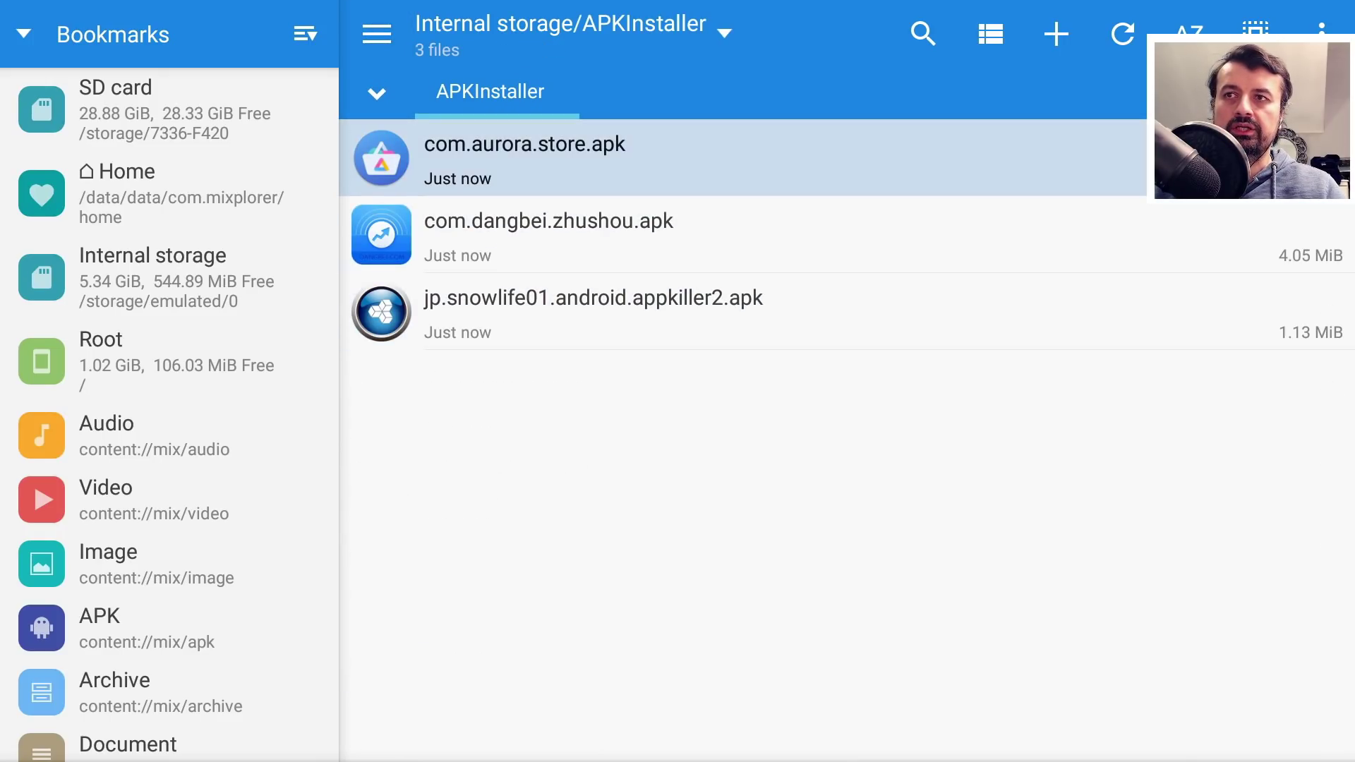
Switch to APKUpdater and look through its list of installed apps from ADM down to Pluto TV.
{"action": "key", "text": "Down"}
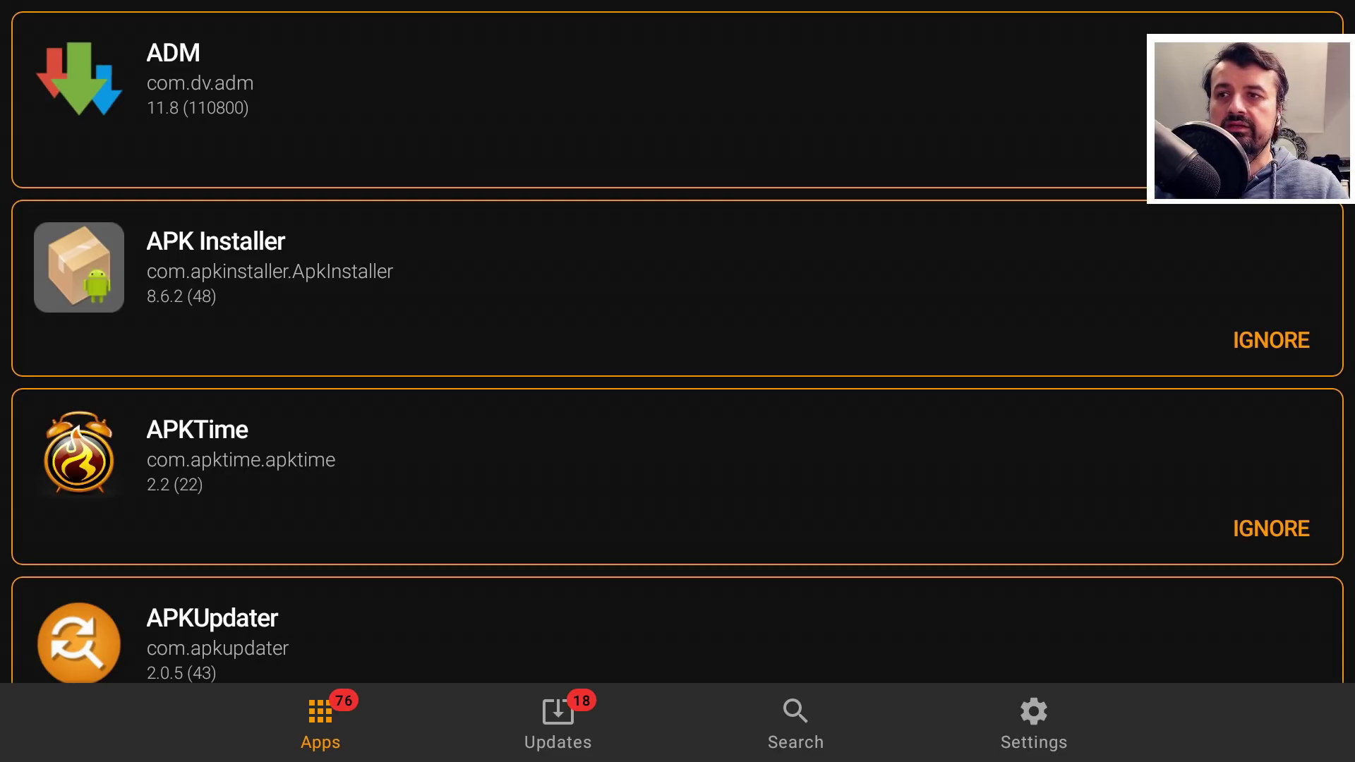
{"action": "key", "text": "Down"}
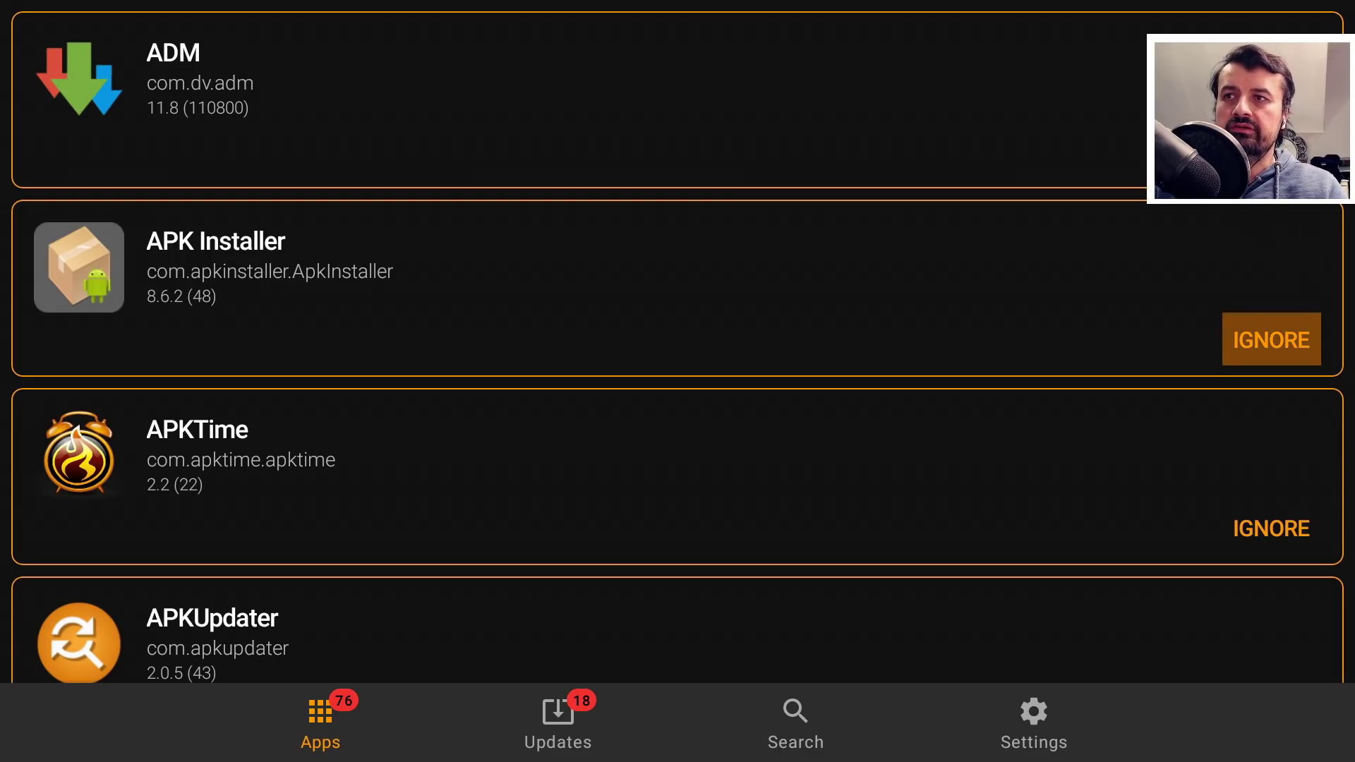
{"action": "key", "text": "Down"}
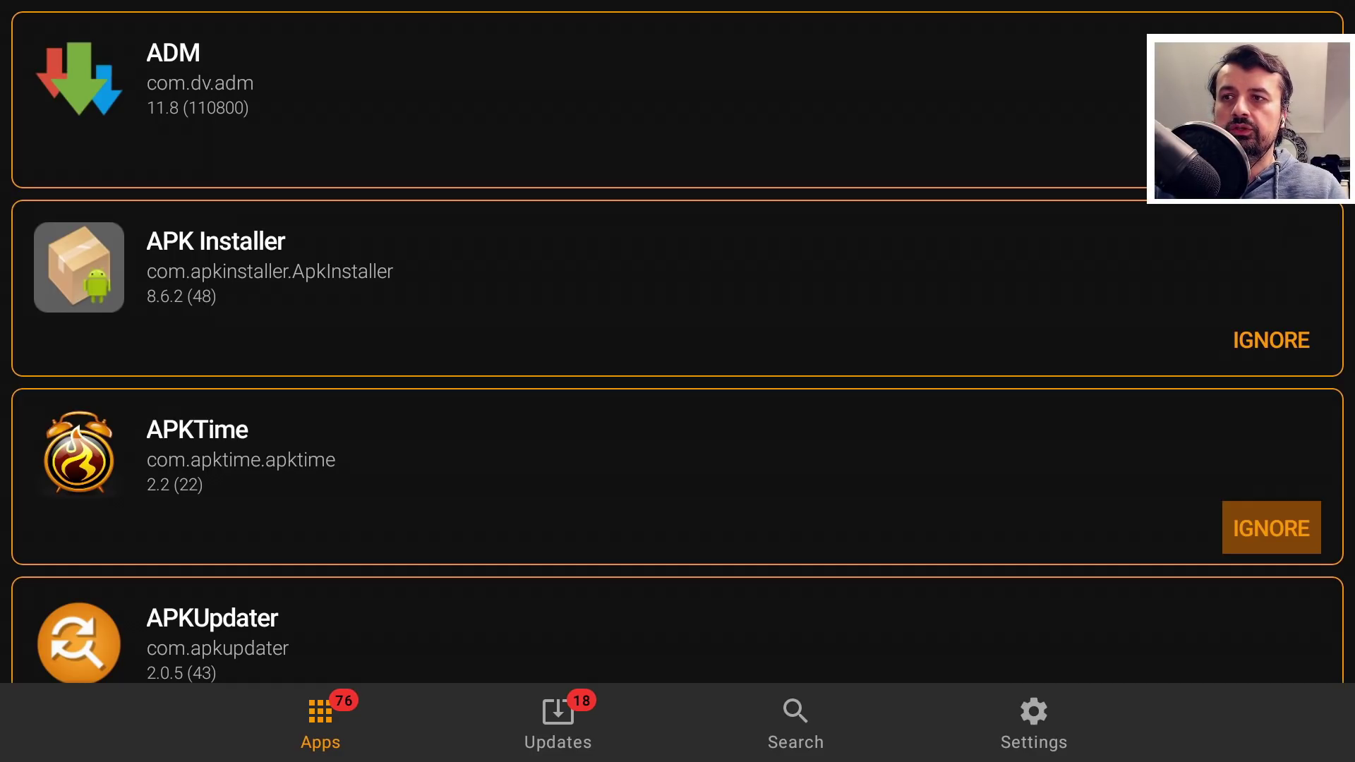
{"action": "key", "text": "Down"}
{"action": "key", "text": "Down"}
{"action": "key", "text": "Down"}
{"action": "key", "text": "Down"}
{"action": "key", "text": "Down"}
{"action": "key", "text": "Down"}
{"action": "key", "text": "Down"}
{"action": "key", "text": "Down"}
{"action": "key", "text": "Down"}
{"action": "key", "text": "Down"}
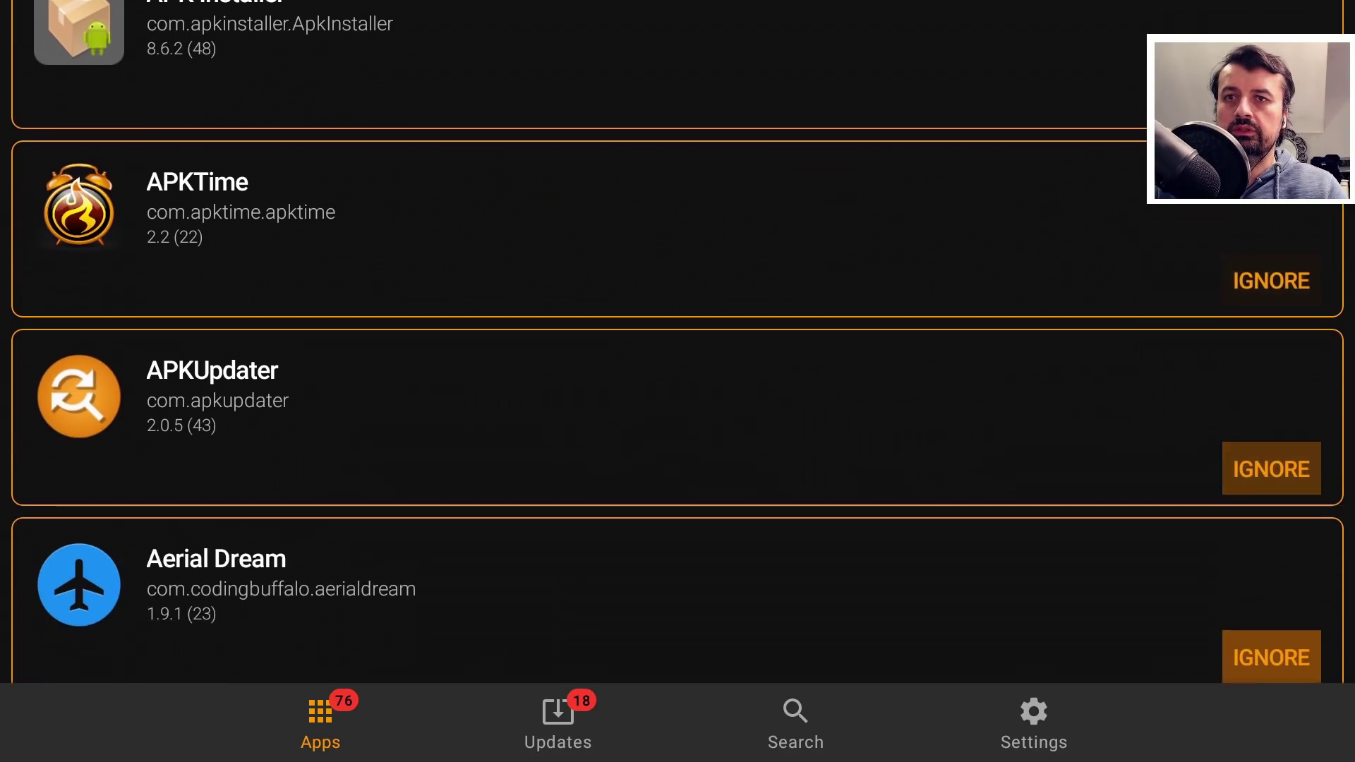
{"action": "key", "text": "Down"}
{"action": "key", "text": "Down"}
{"action": "key", "text": "Down"}
{"action": "key", "text": "Down"}
{"action": "key", "text": "Down"}
{"action": "key", "text": "Down"}
{"action": "key", "text": "Down"}
{"action": "key", "text": "Down"}
{"action": "key", "text": "Down"}
{"action": "key", "text": "Down"}
{"action": "key", "text": "Down"}
{"action": "key", "text": "Down"}
{"action": "key", "text": "Down"}
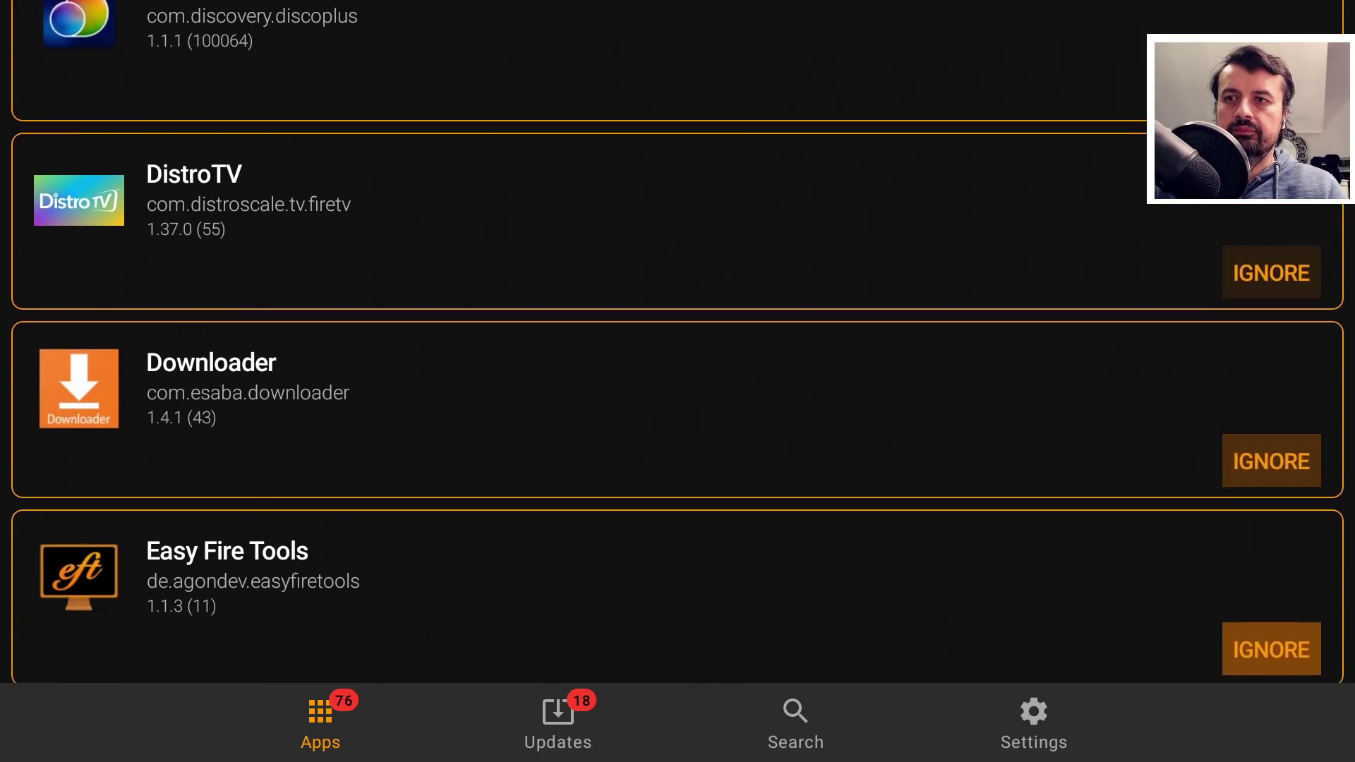
{"action": "key", "text": "Down"}
{"action": "key", "text": "Down"}
{"action": "key", "text": "Down"}
{"action": "key", "text": "Down"}
{"action": "key", "text": "Down"}
{"action": "key", "text": "Down"}
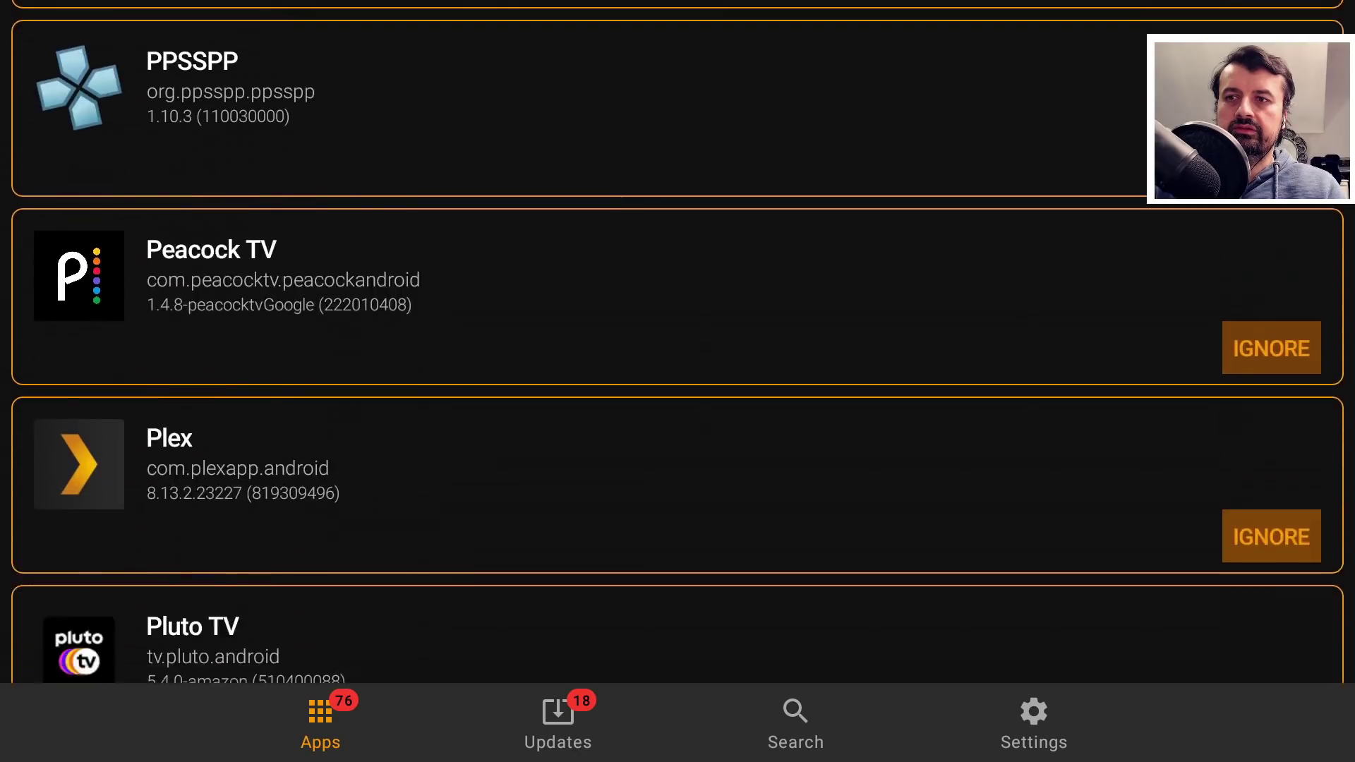
Open the list of available updates and examine the version changes offered for the first apps.
{"action": "key", "text": "Right"}
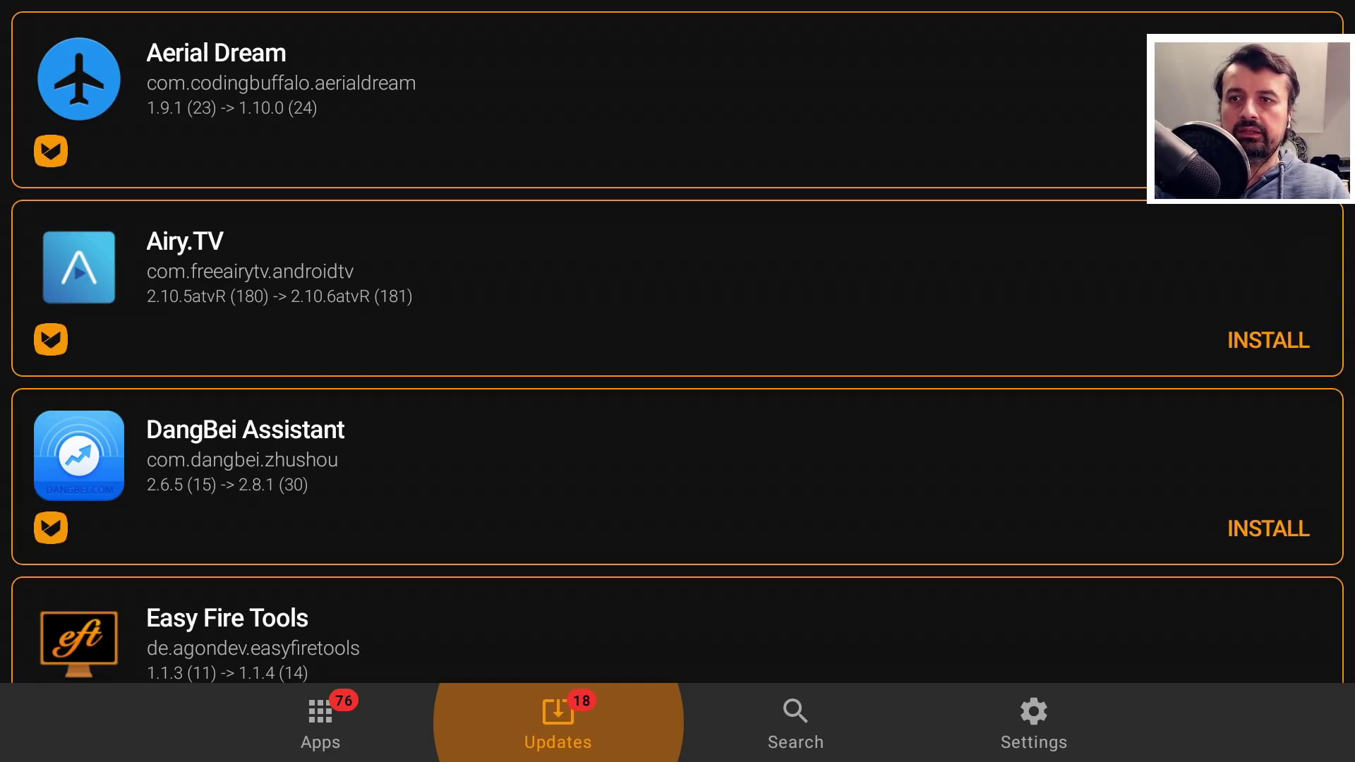
{"action": "key", "text": "Right"}
{"action": "key", "text": "Up"}
{"action": "key", "text": "Down"}
{"action": "key", "text": "Down"}
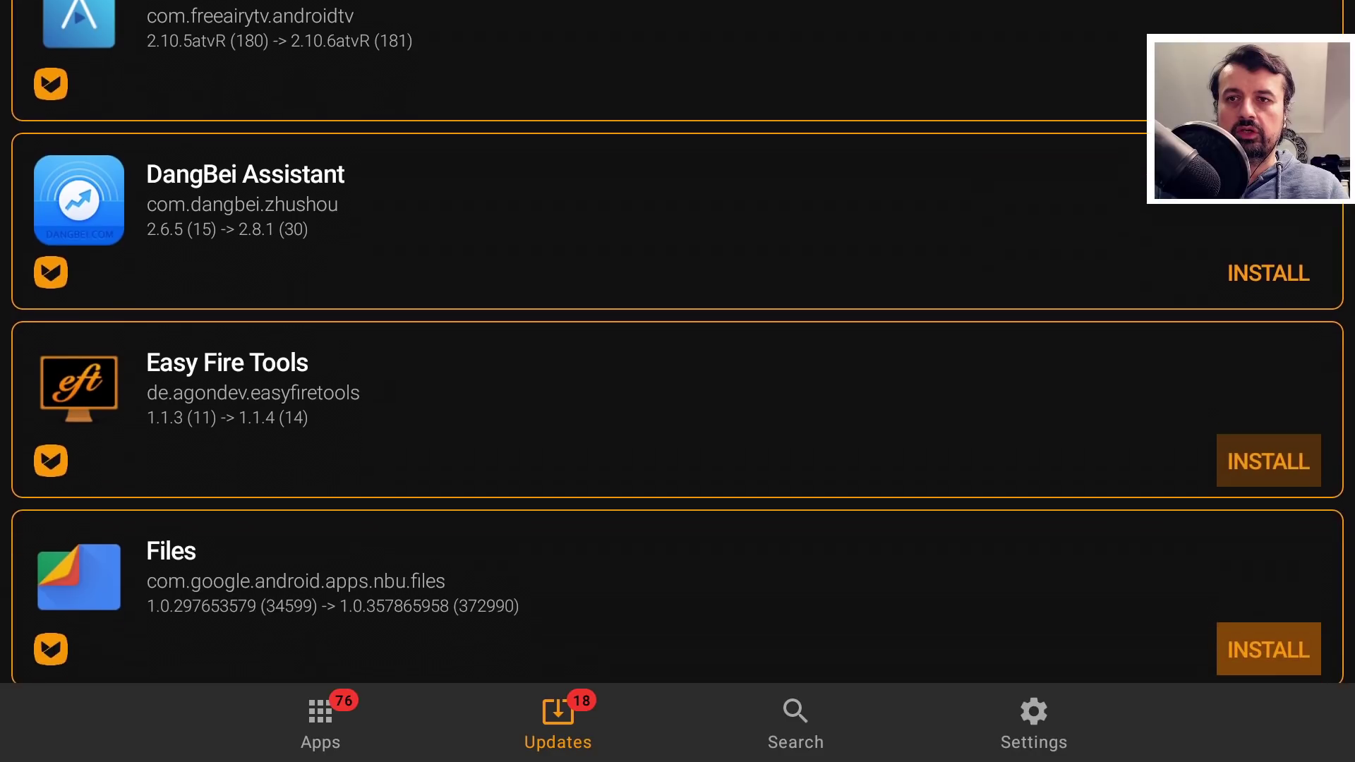
Open the settings and examine the general options and the update sources APKMirror, Aptoide, F-Droid and Google Play.
{"action": "key", "text": "Return"}
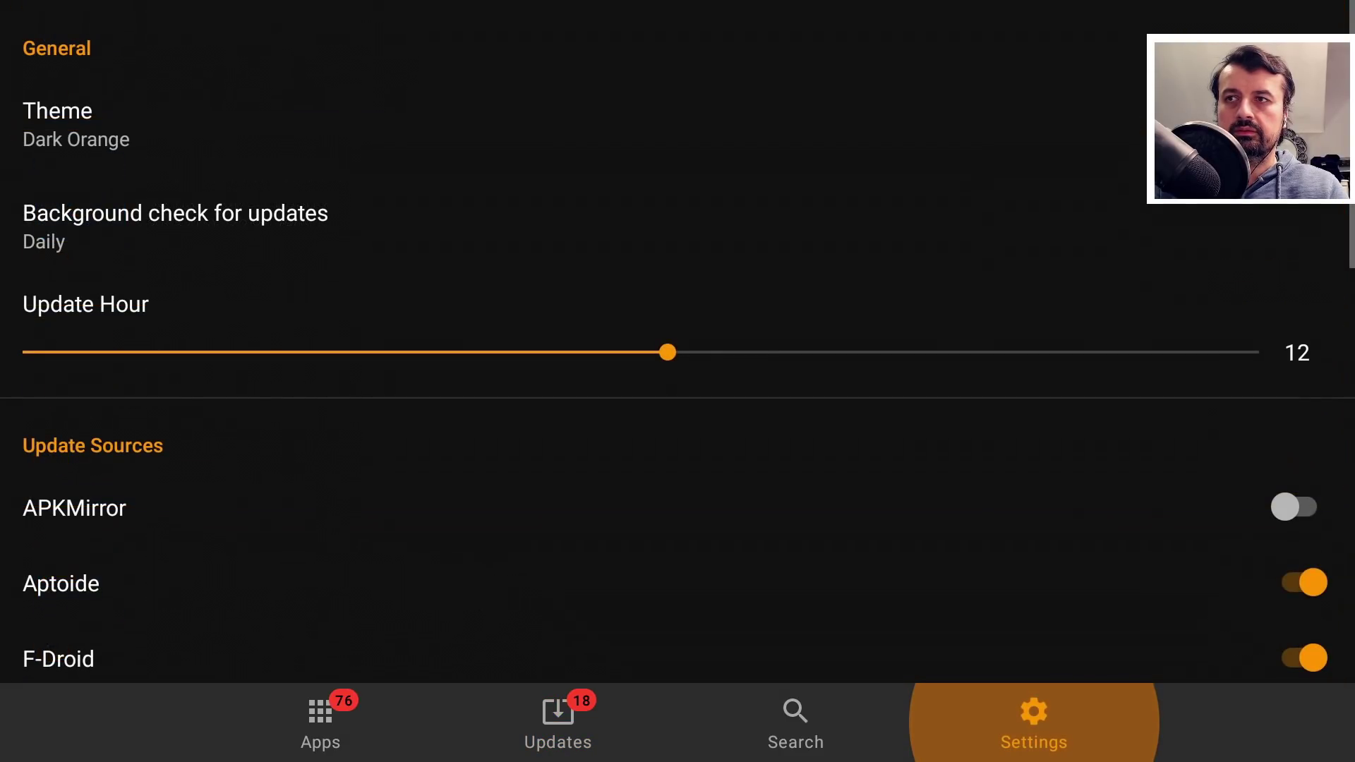
{"action": "key", "text": "Up"}
{"action": "key", "text": "Up"}
{"action": "key", "text": "Up"}
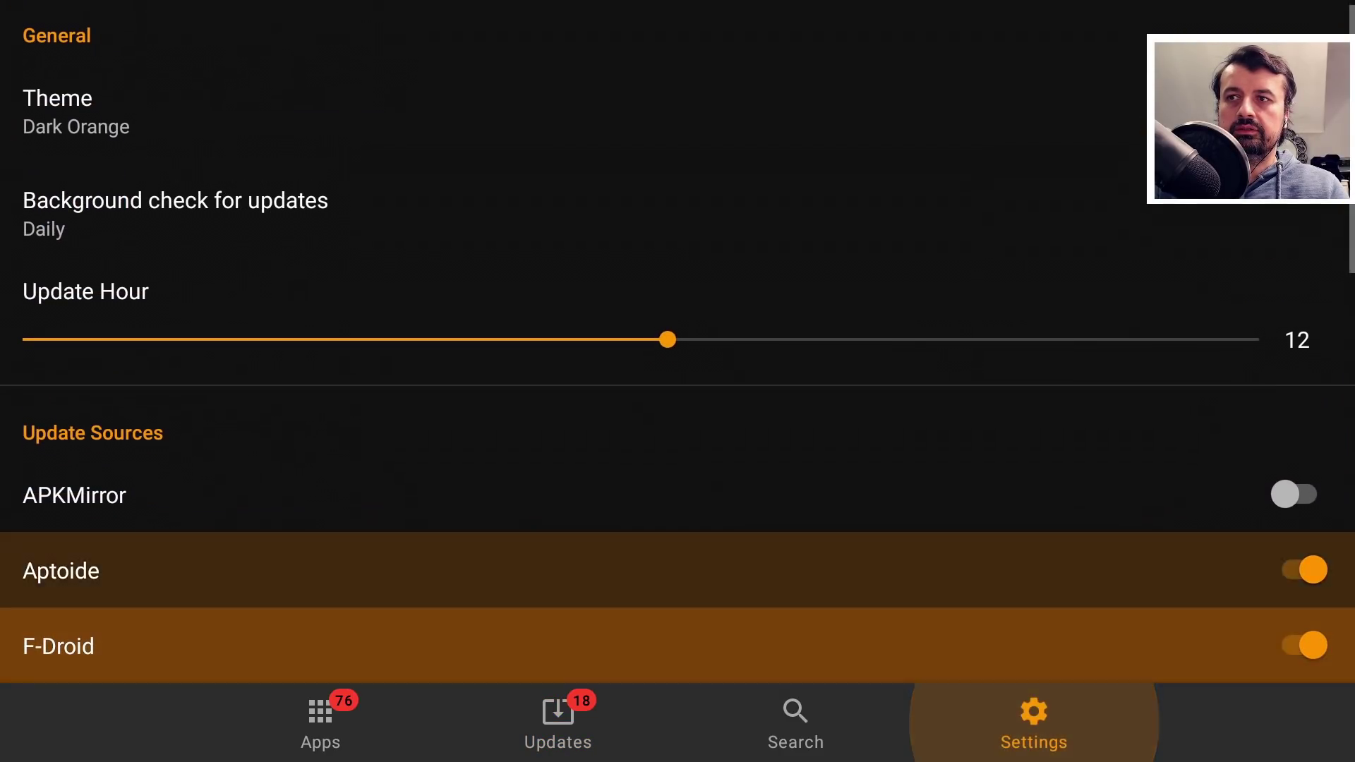
{"action": "key", "text": "Down"}
{"action": "key", "text": "Down"}
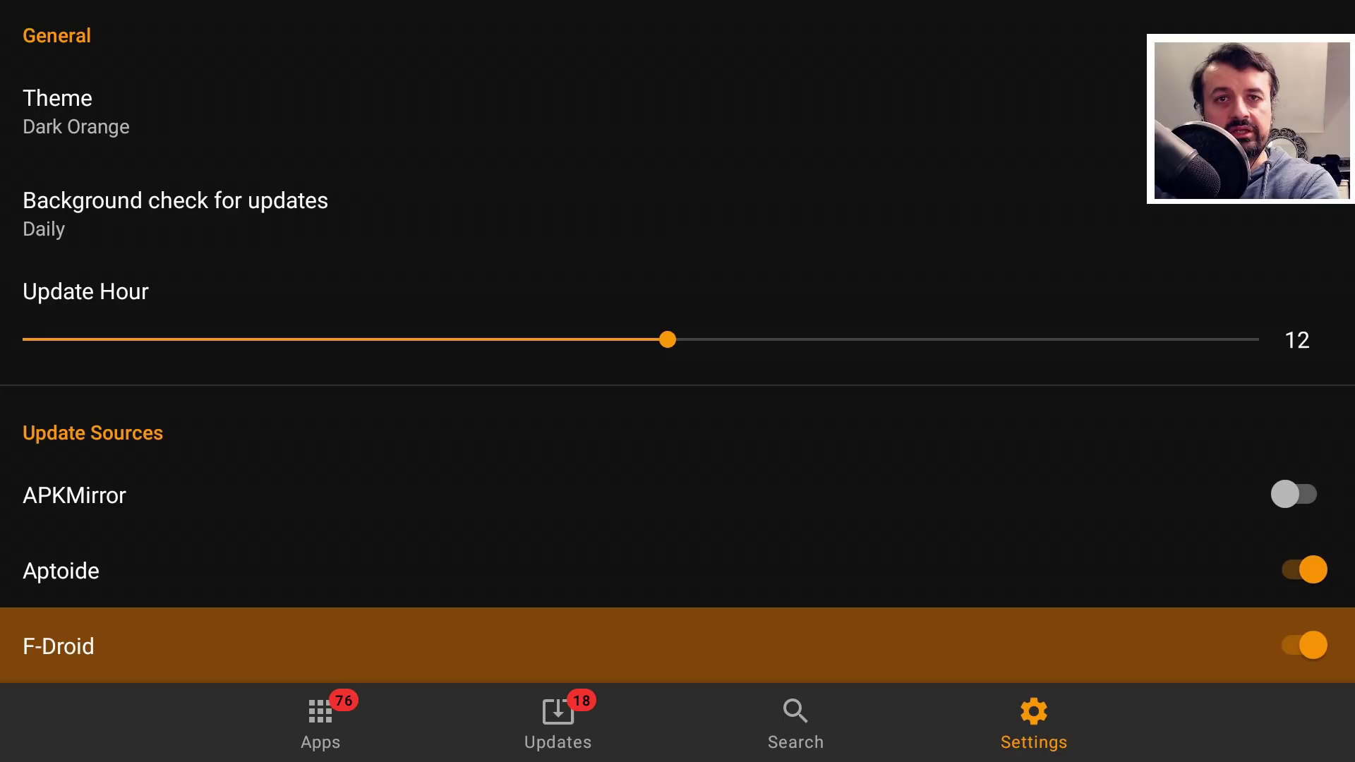
{"action": "key", "text": "Up"}
{"action": "key", "text": "Up"}
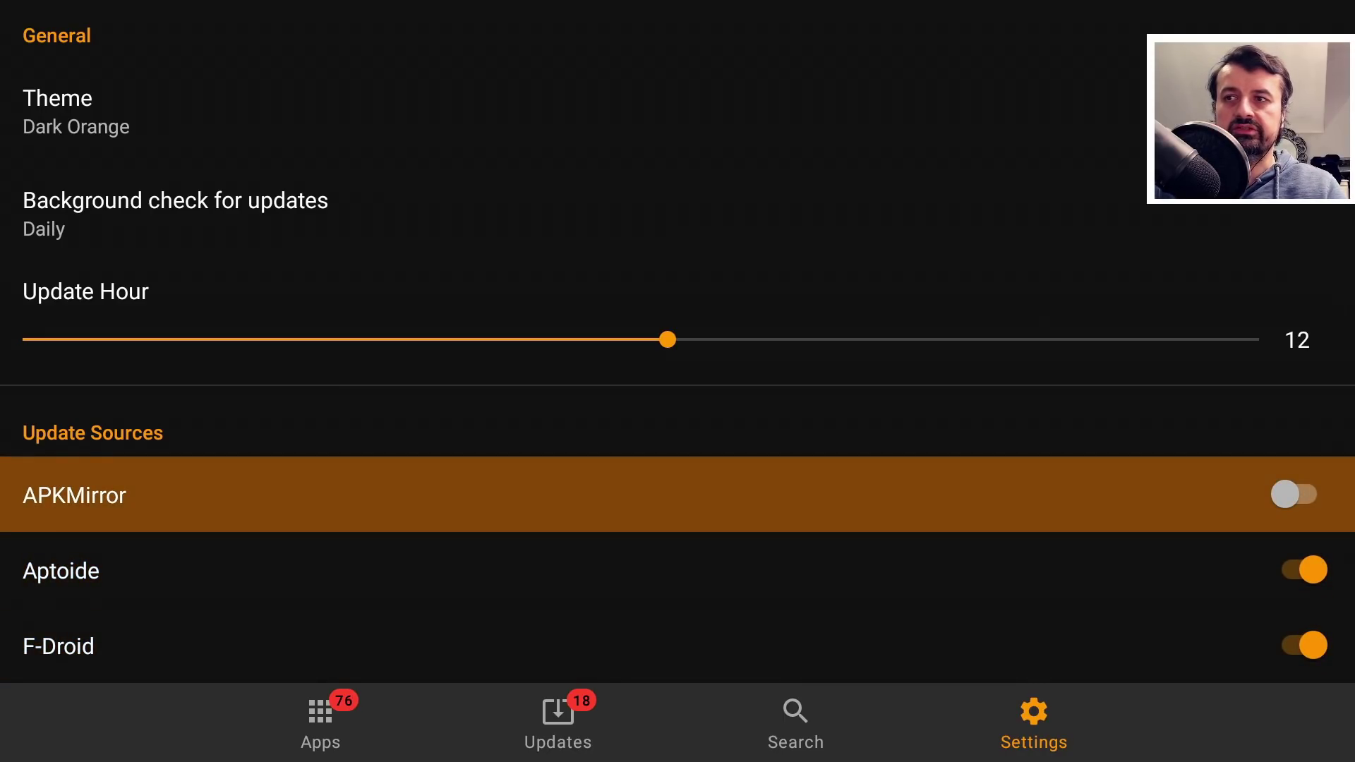
{"action": "scroll", "coordinate": [677, 381], "scroll_direction": "down", "scroll_amount": 3}
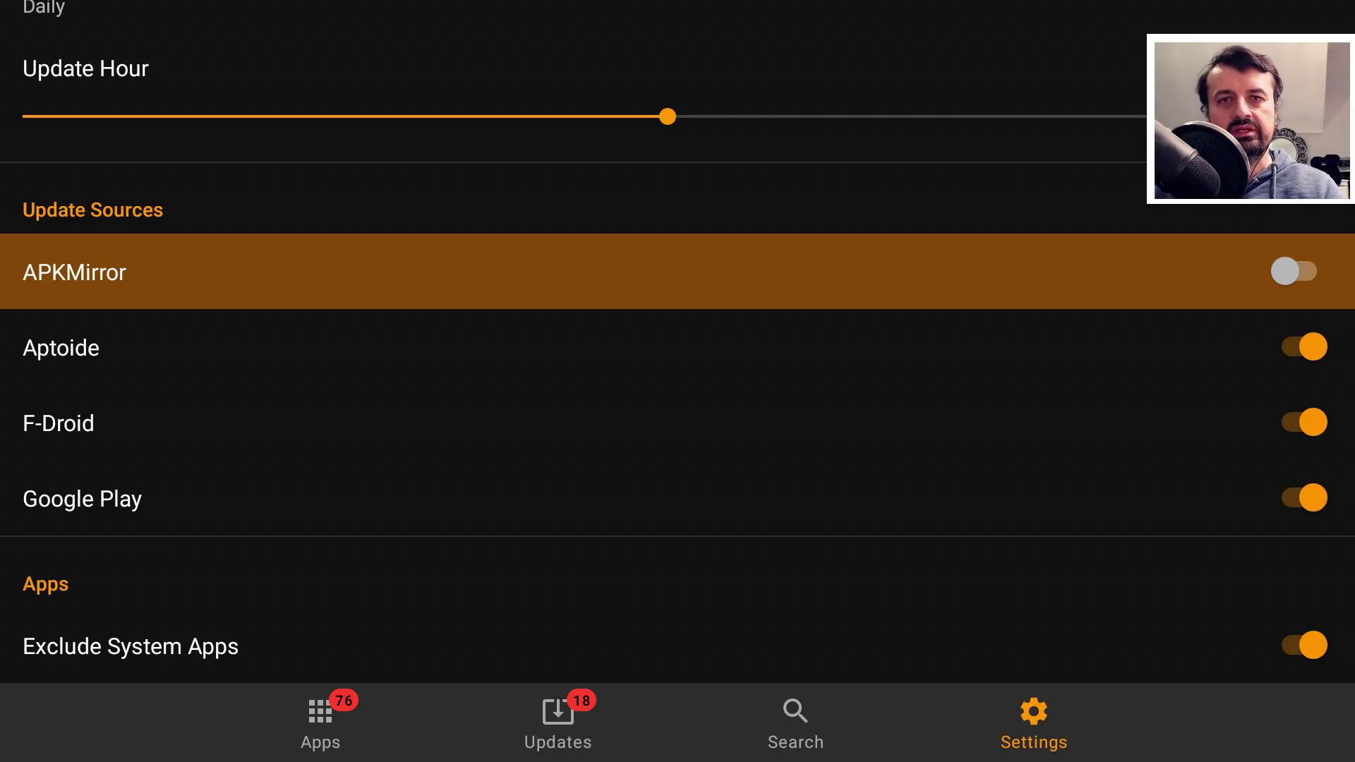
{"action": "key", "text": "Down"}
{"action": "key", "text": "Down"}
{"action": "key", "text": "Down"}
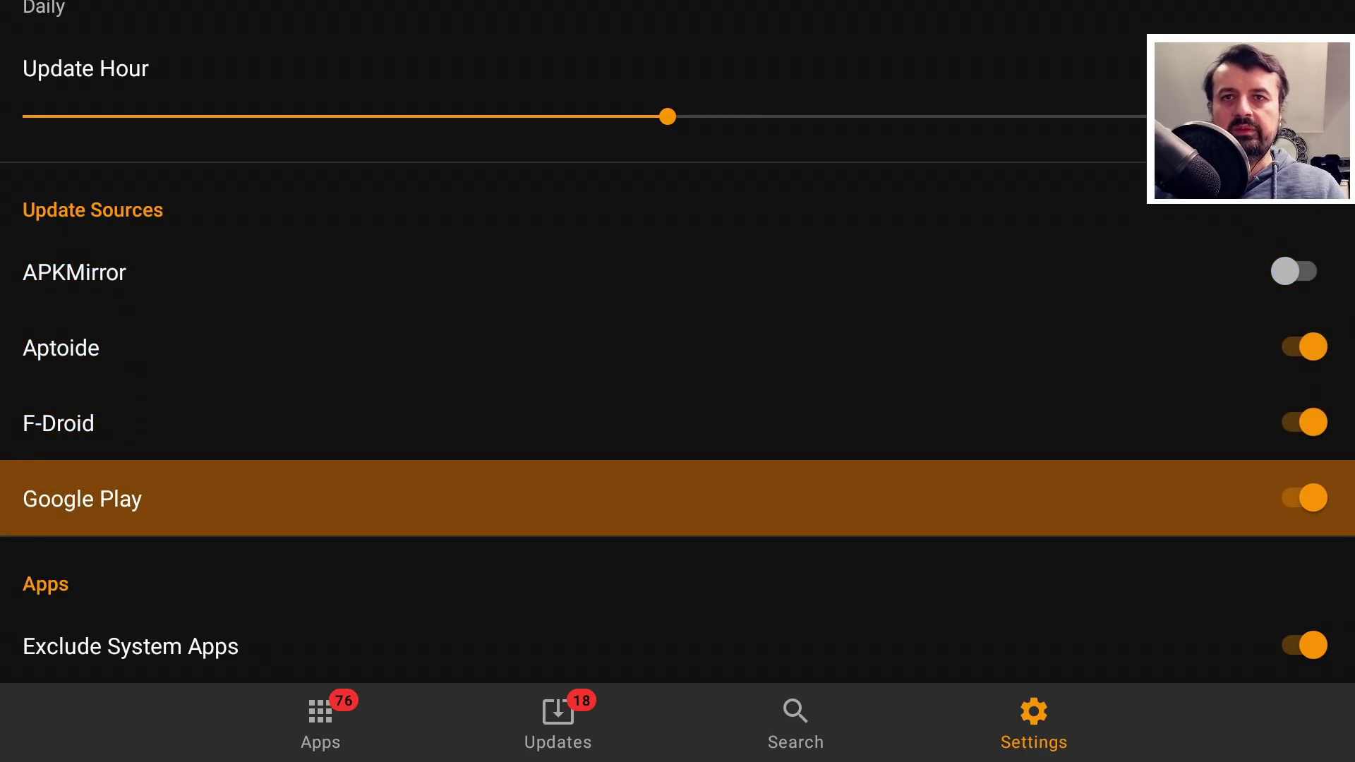
{"action": "key", "text": "Up"}
{"action": "key", "text": "Up"}
{"action": "key", "text": "Down"}
{"action": "key", "text": "Down"}
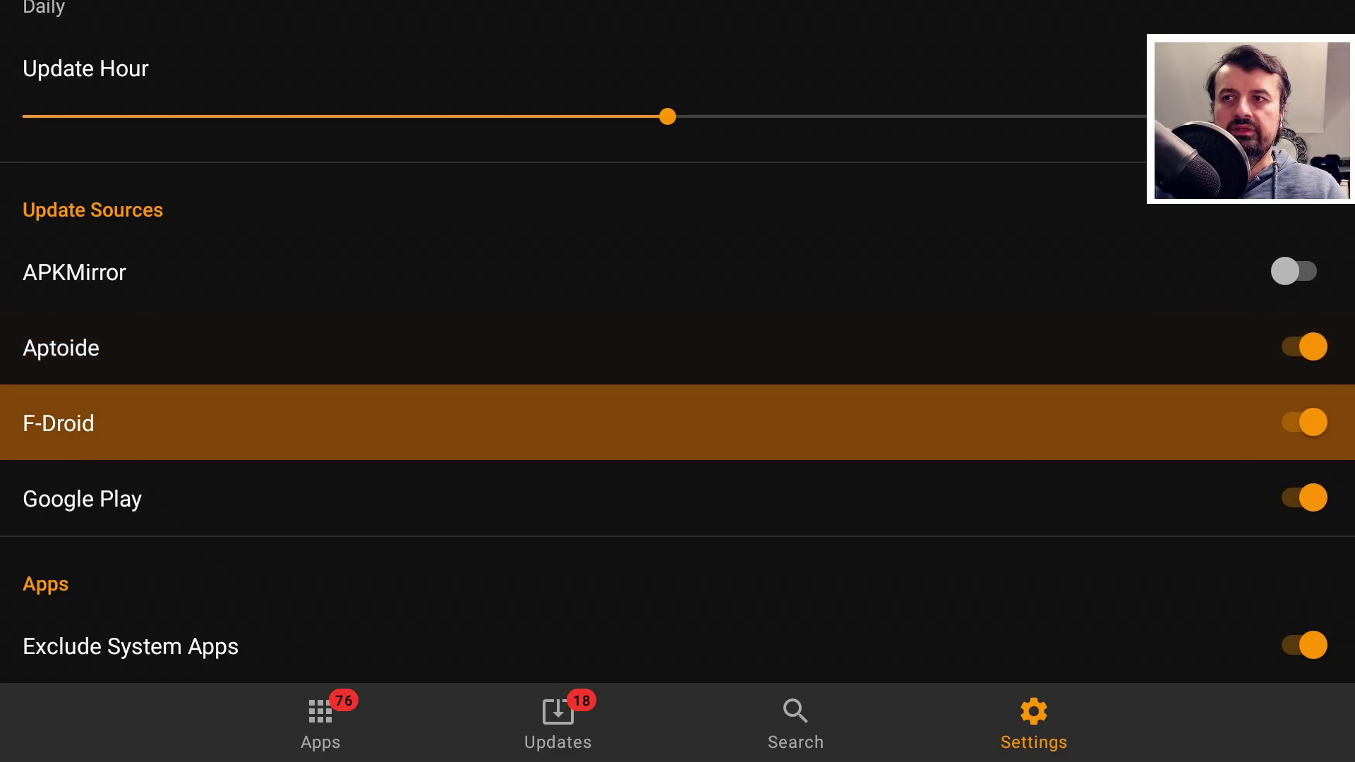
{"action": "key", "text": "Up"}
{"action": "key", "text": "Up"}
{"action": "key", "text": "Down"}
{"action": "key", "text": "Down"}
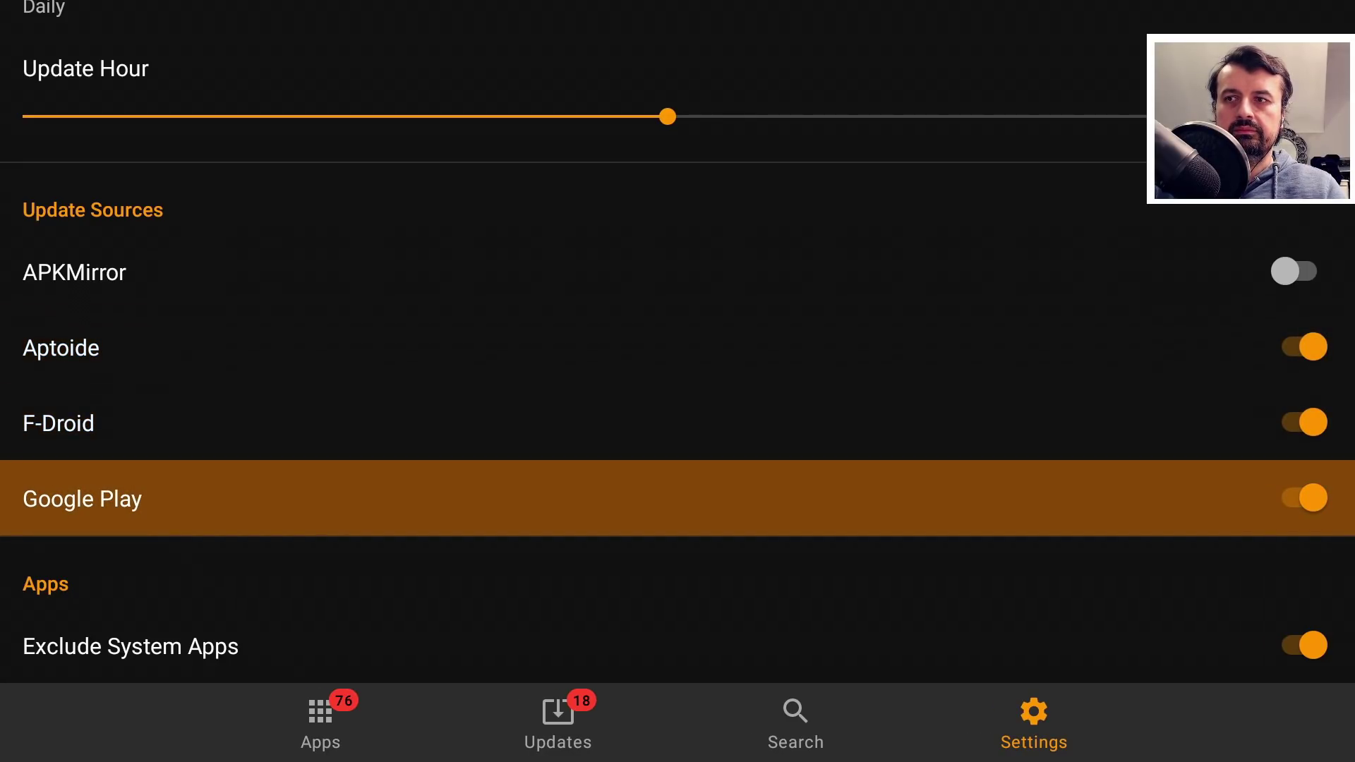
Review the remaining settings for excluded apps, update options and root installation.
{"action": "key", "text": "Down"}
{"action": "key", "text": "Down"}
{"action": "key", "text": "Down"}
{"action": "key", "text": "Down"}
{"action": "key", "text": "Down"}
{"action": "key", "text": "Down"}
{"action": "key", "text": "Down"}
{"action": "key", "text": "Down"}
{"action": "key", "text": "Down"}
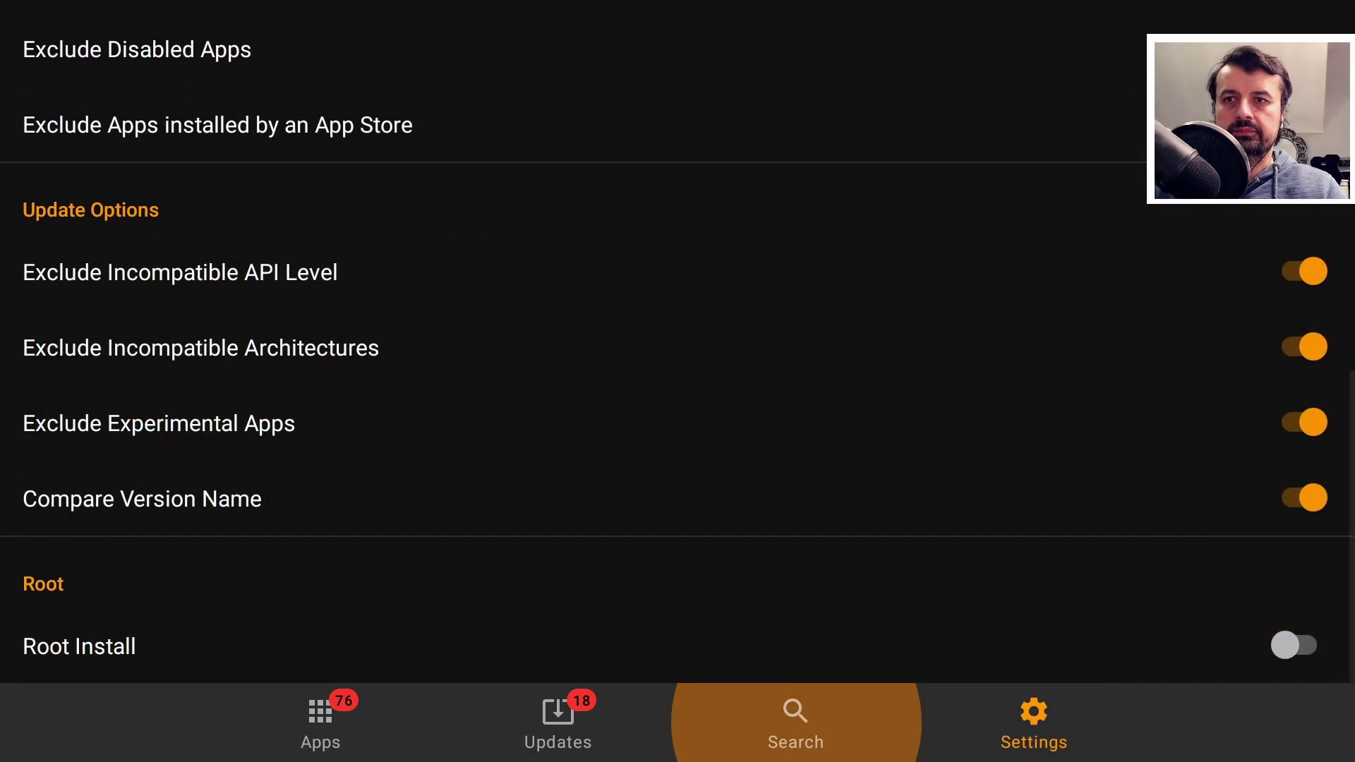
Return to the available updates and install the Airy.TV update to version 2.10.6atvR.
{"action": "key", "text": "Left"}
{"action": "key", "text": "Return"}
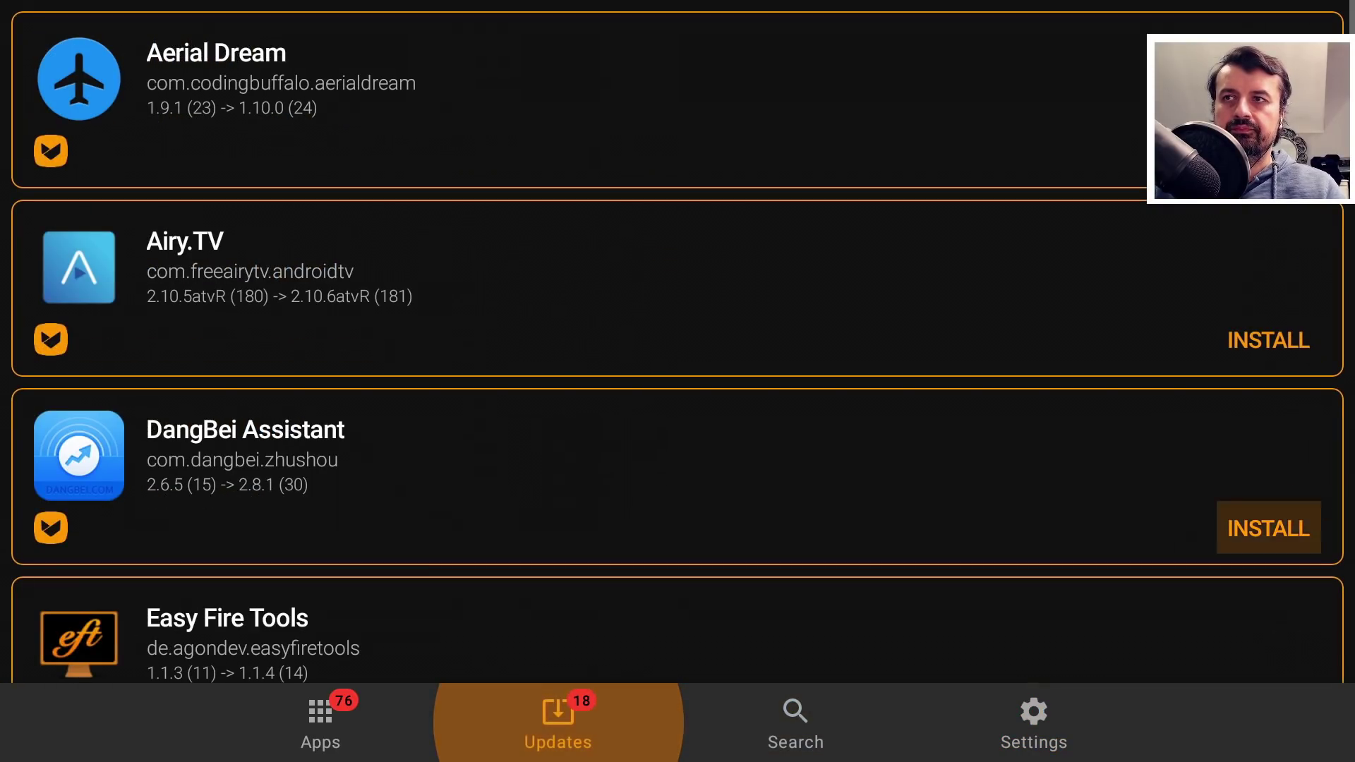
{"action": "key", "text": "Up"}
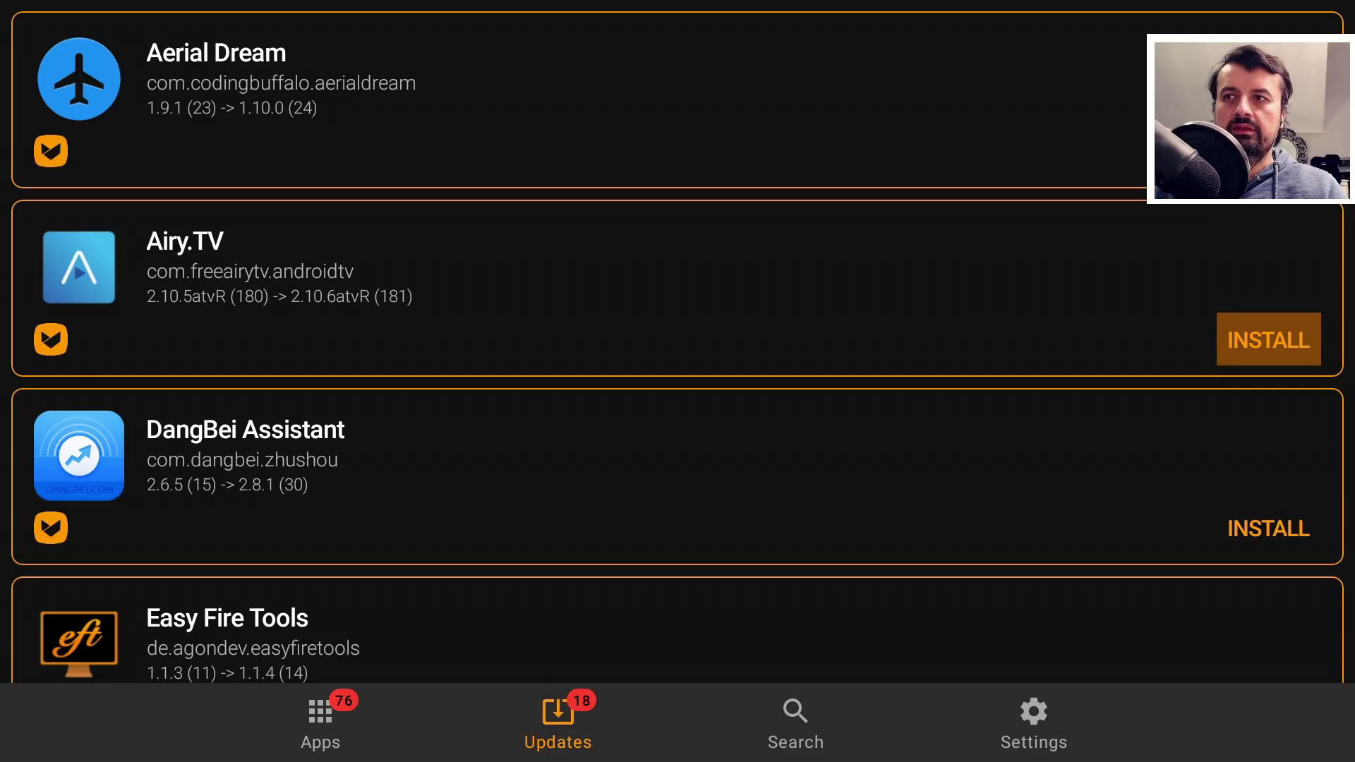
{"action": "key", "text": "Down"}
{"action": "key", "text": "Up"}
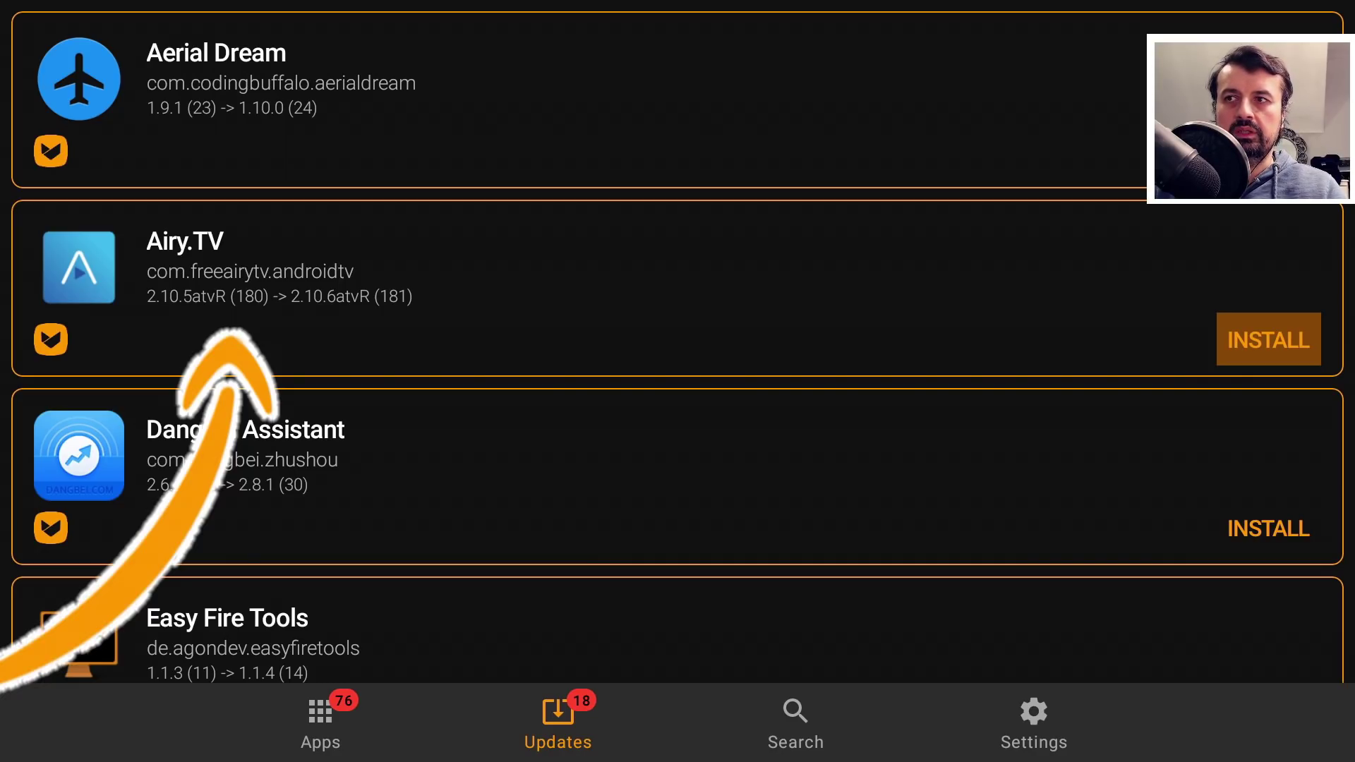
{"action": "key", "text": "Down"}
{"action": "key", "text": "Up"}
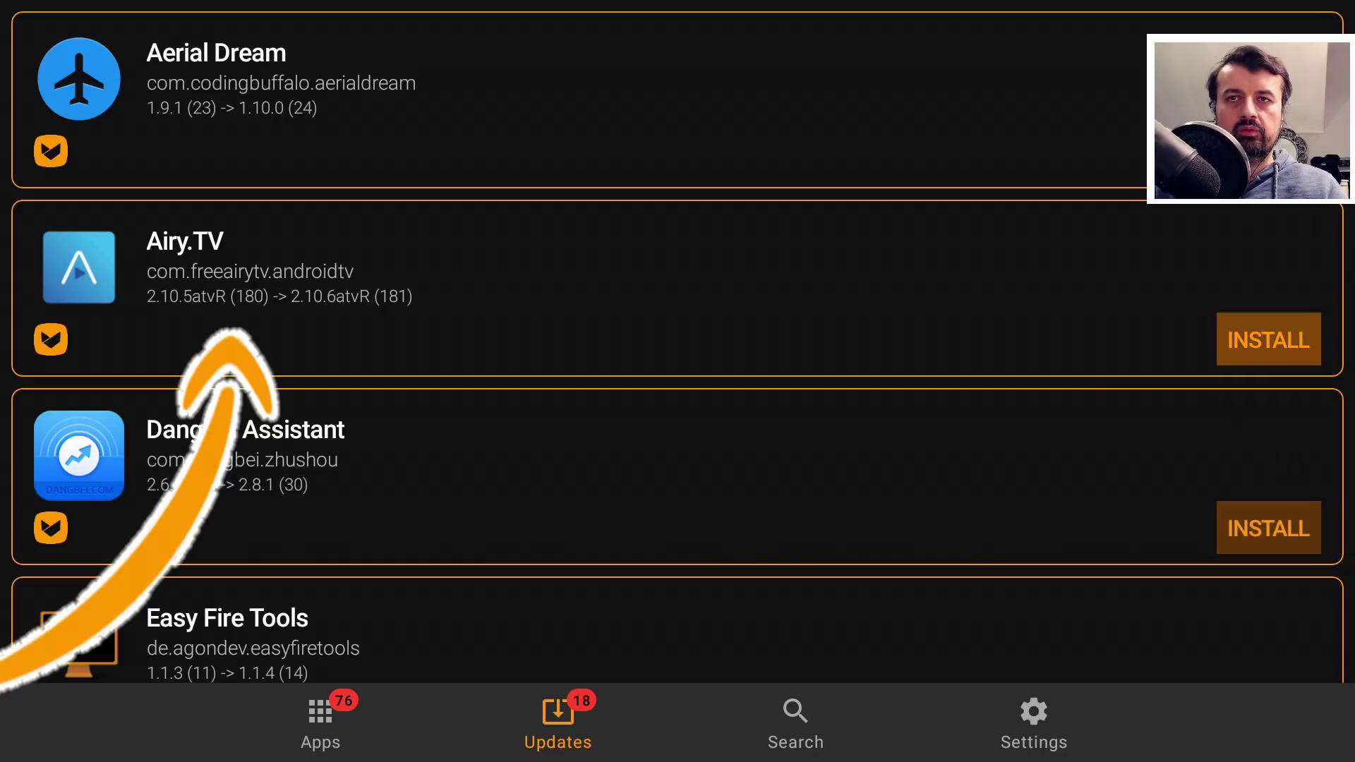
{"action": "key", "text": "Return"}
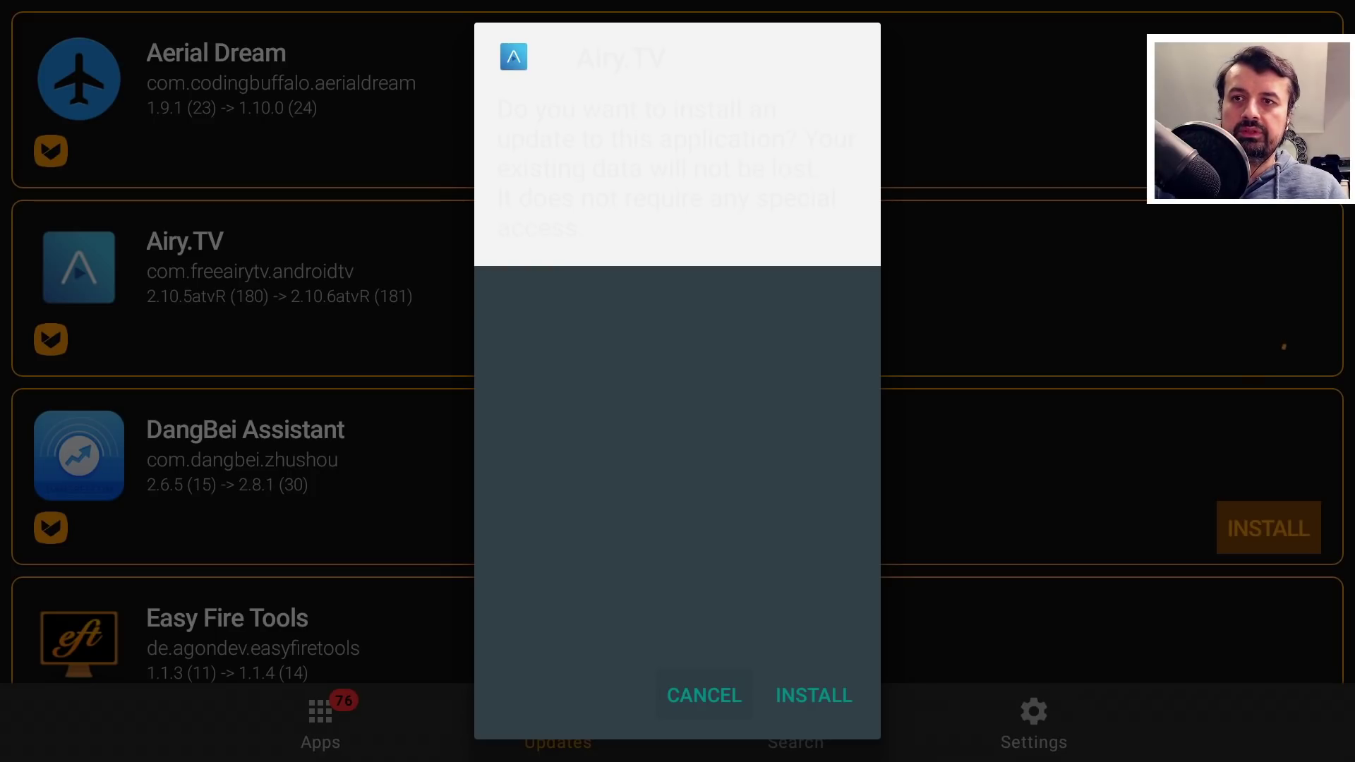
{"action": "key", "text": "Return"}
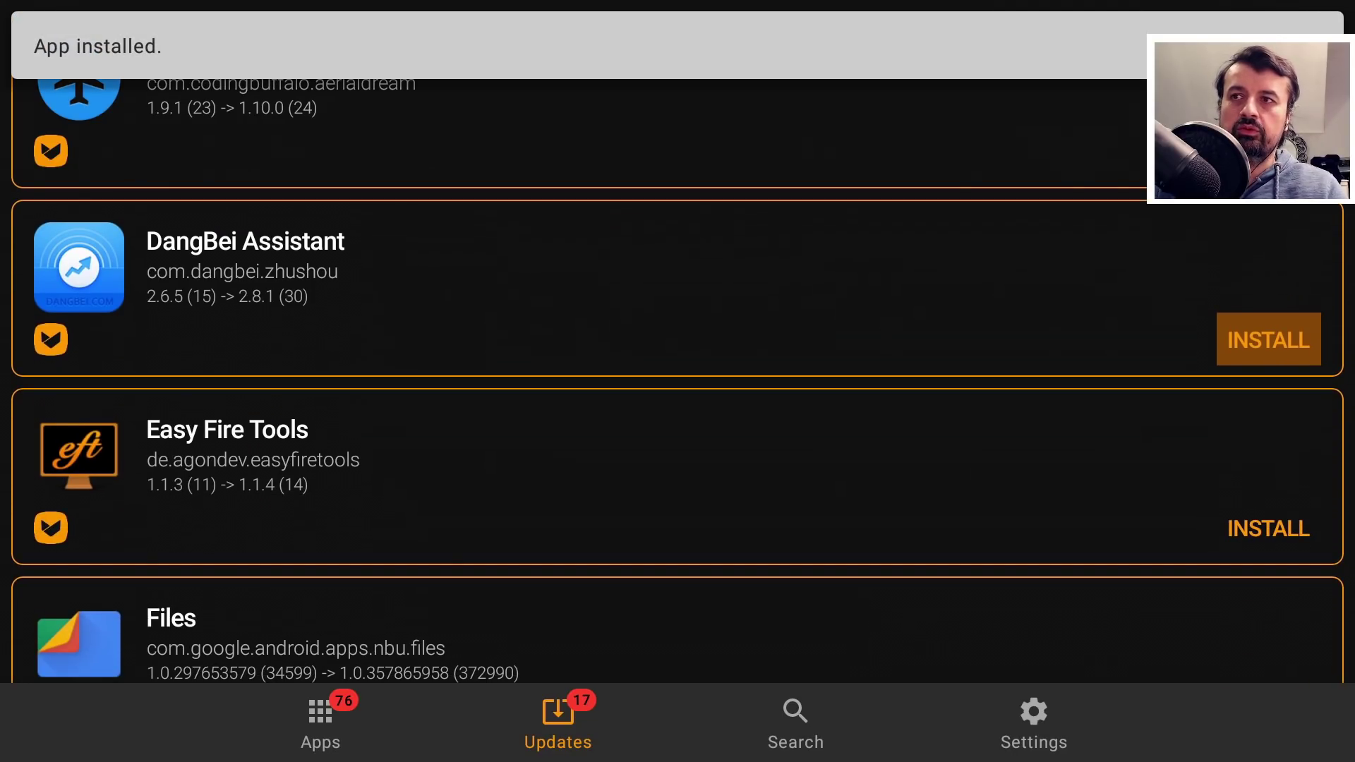
Look through the pending updates from DangBei Assistant to Peacock TV, checking each app's version change and source.
{"action": "key", "text": "Down"}
{"action": "key", "text": "Down"}
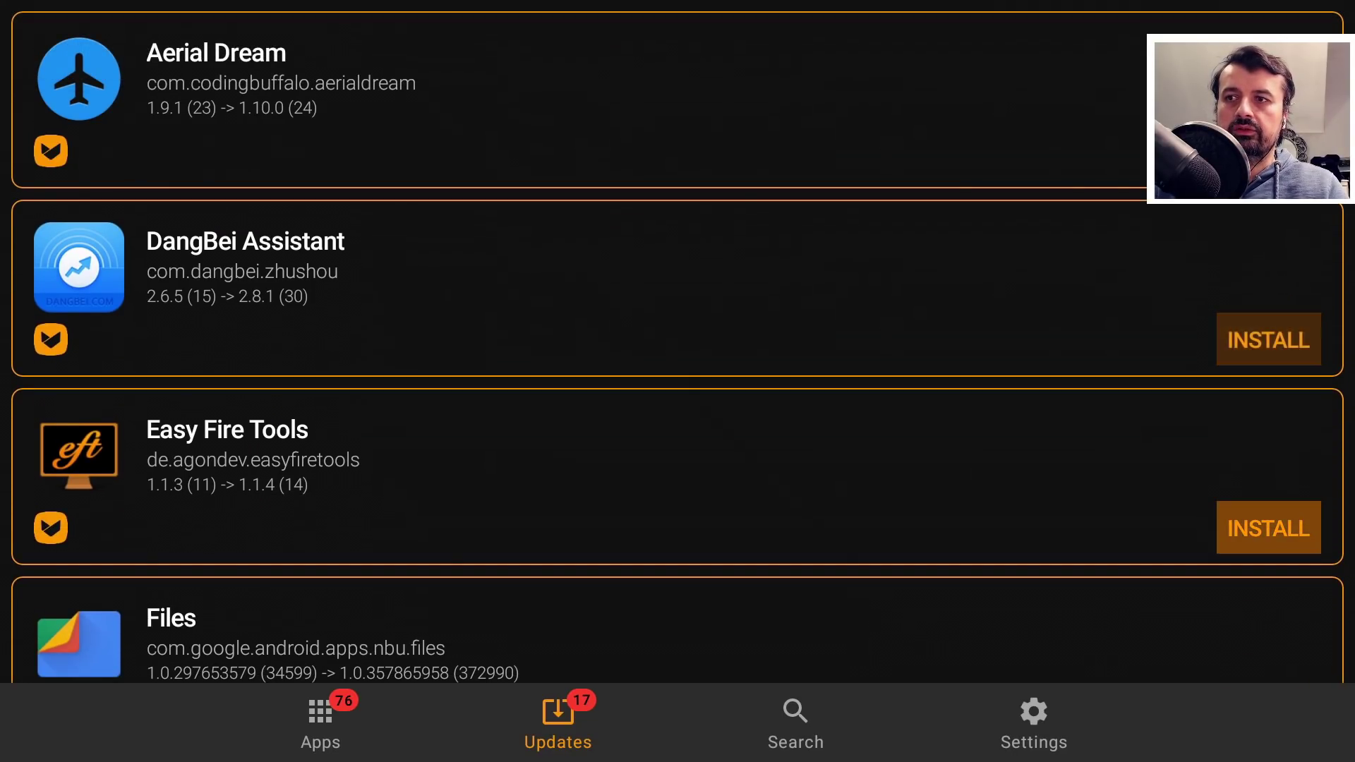
{"action": "key", "text": "Down"}
{"action": "key", "text": "Down"}
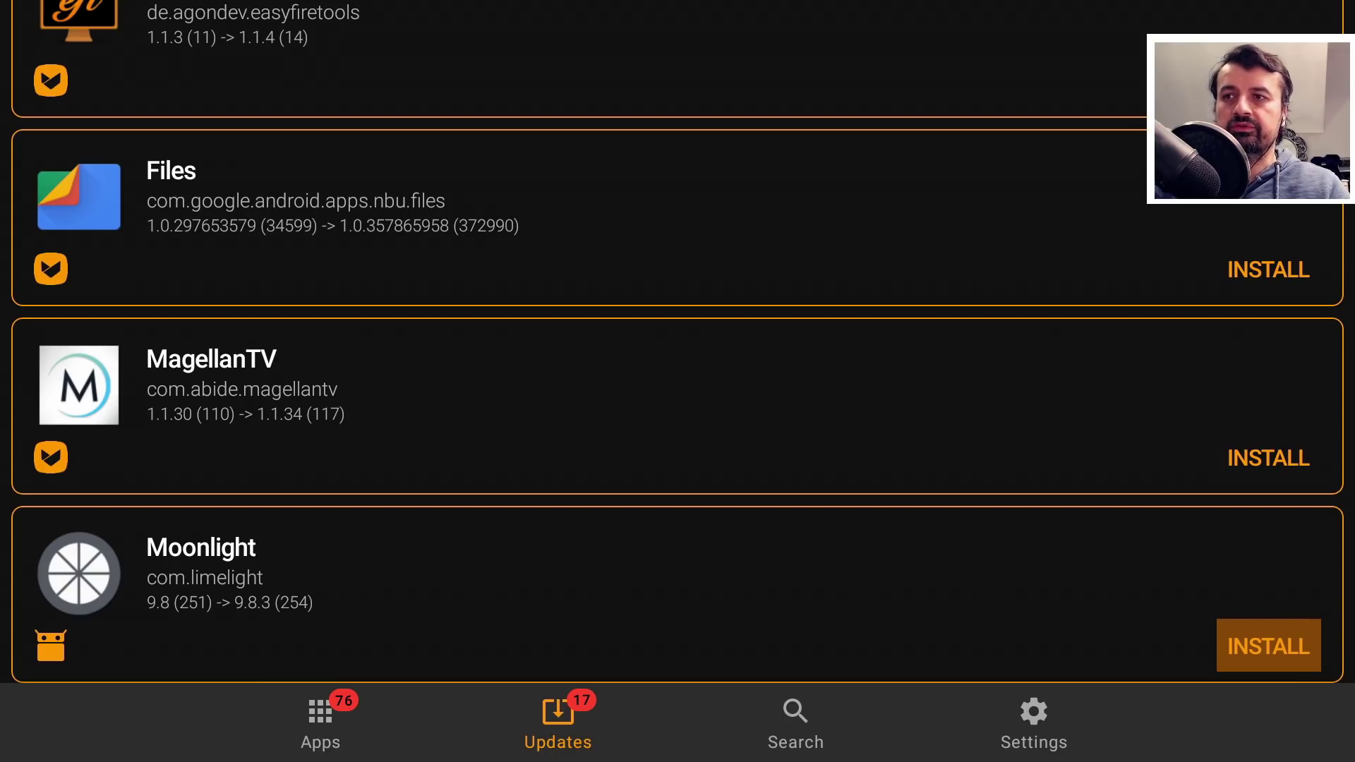
{"action": "key", "text": "Up"}
{"action": "key", "text": "Down"}
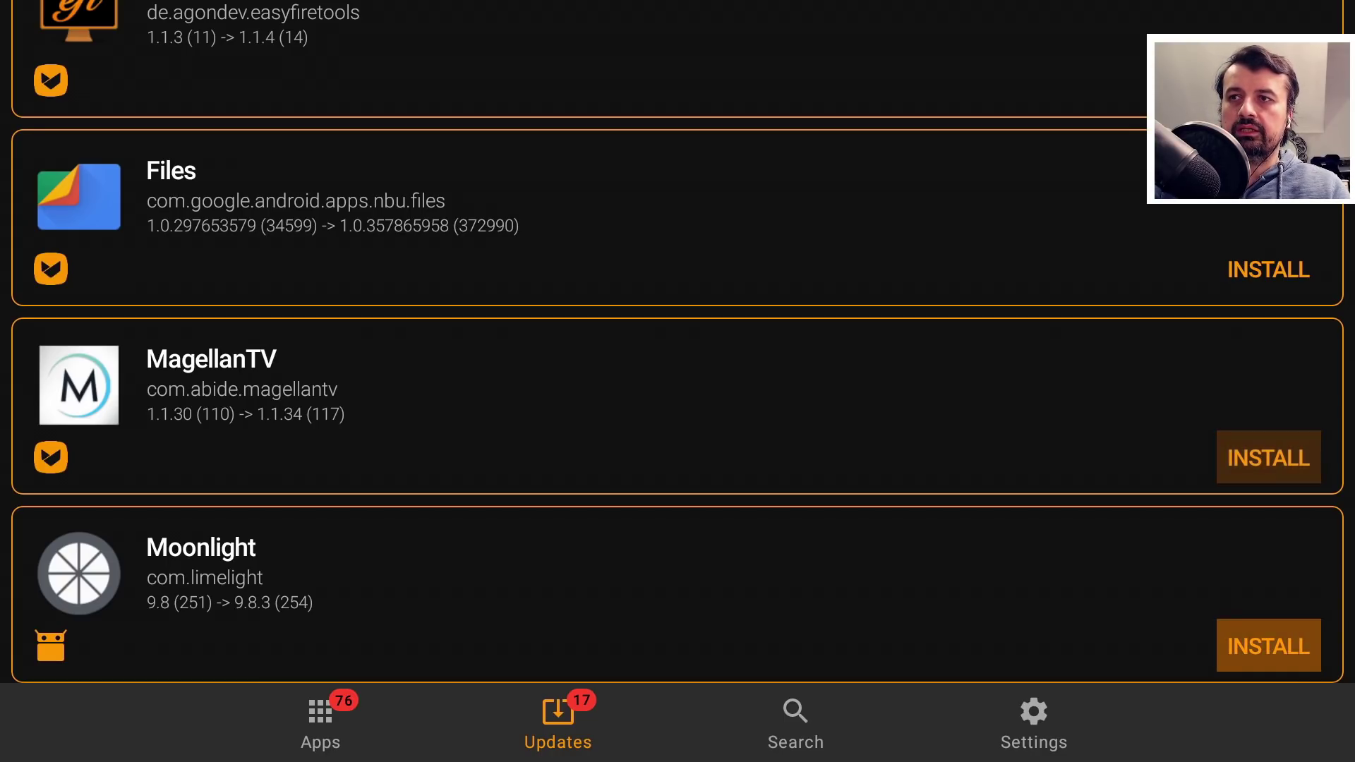
{"action": "key", "text": "Down"}
{"action": "key", "text": "Down"}
{"action": "key", "text": "Down"}
{"action": "key", "text": "Down"}
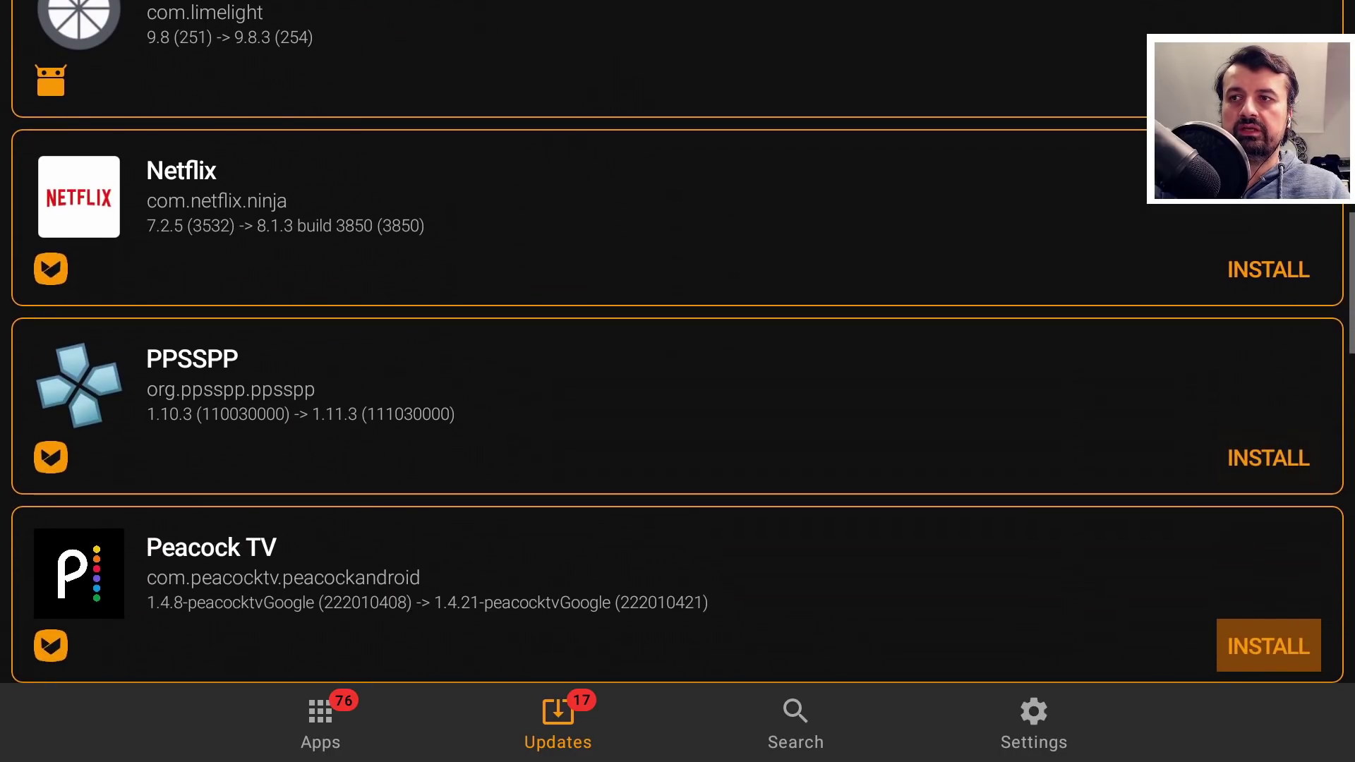
Install the PPSSPP update to version 1.11.3.
{"action": "key", "text": "Up"}
{"action": "key", "text": "Up"}
{"action": "key", "text": "Up"}
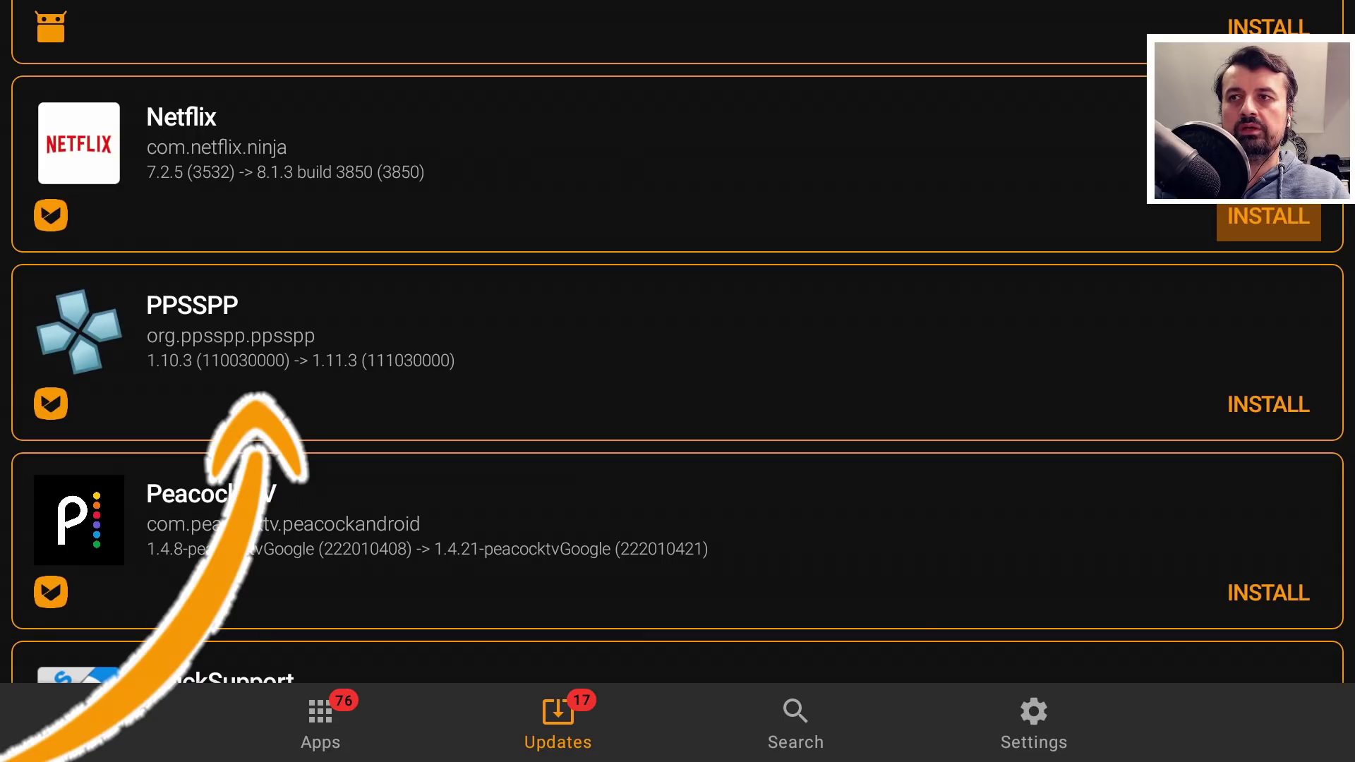
{"action": "key", "text": "Down"}
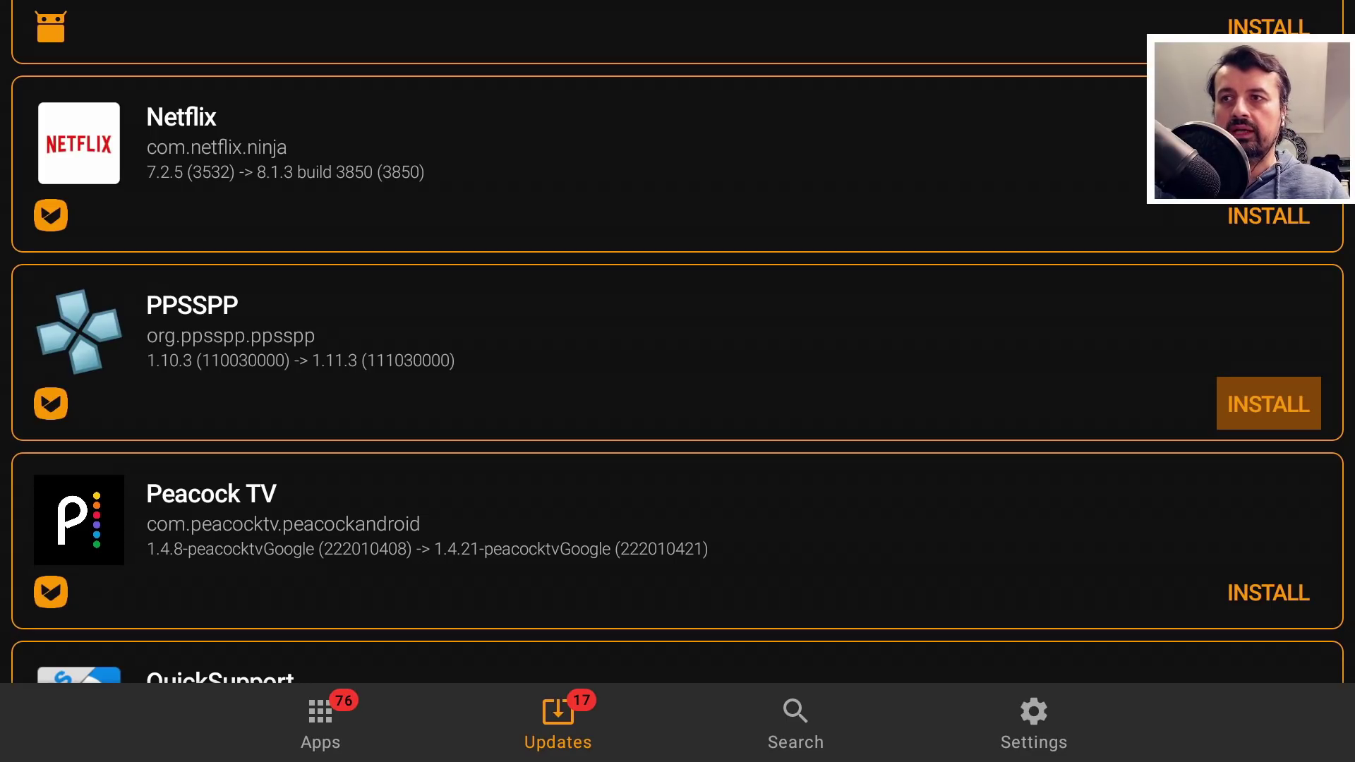
{"action": "key", "text": "Down"}
{"action": "key", "text": "Up"}
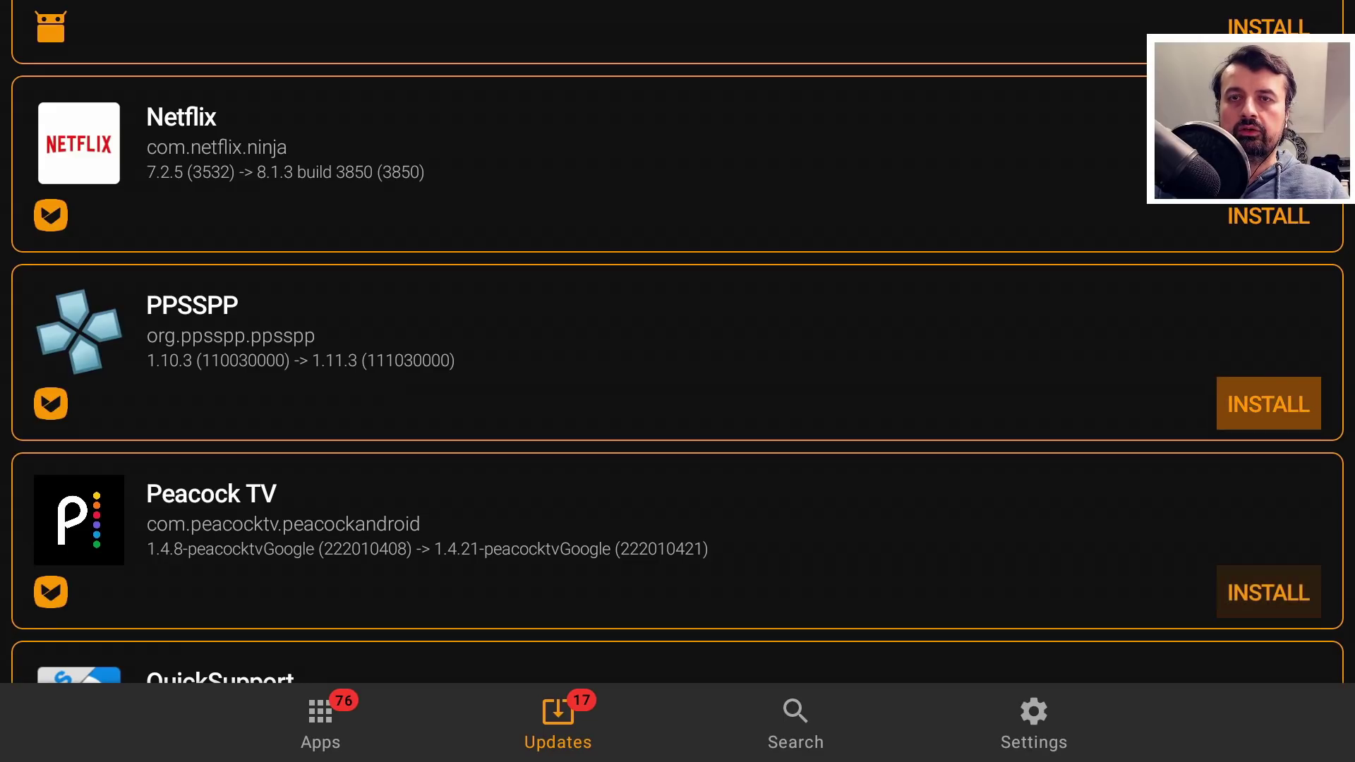
{"action": "key", "text": "Return"}
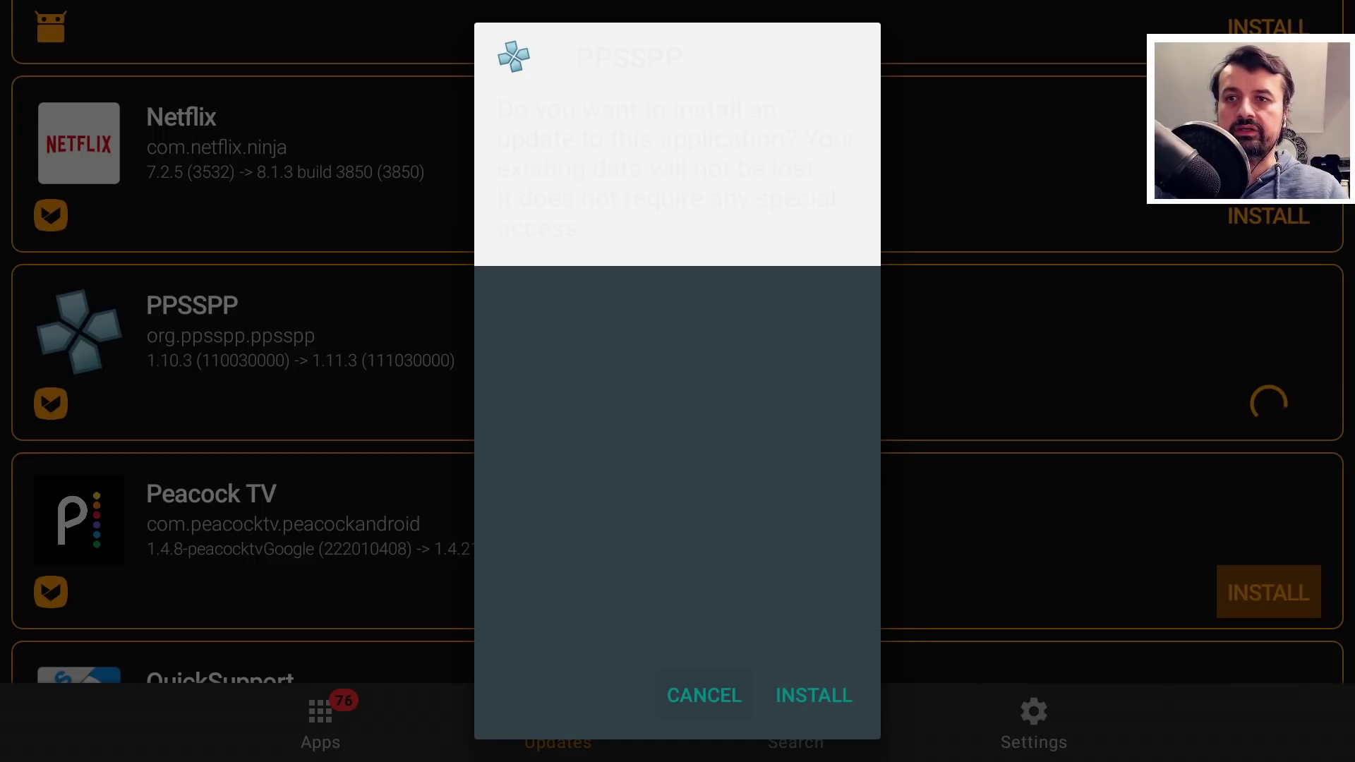
{"action": "key", "text": "Right"}
{"action": "key", "text": "Return"}
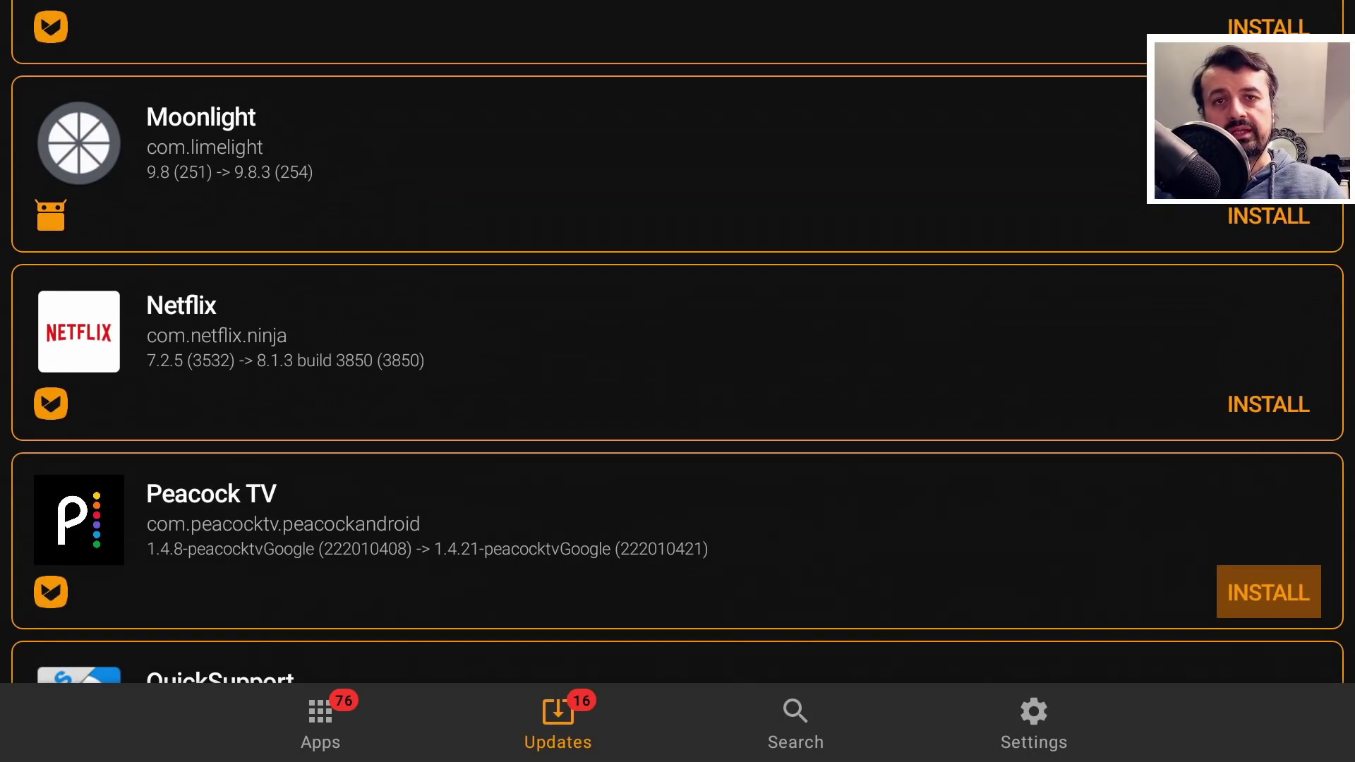
Look through the rest of the pending updates down to X-plore and go back up the list.
{"action": "key", "text": "Down"}
{"action": "key", "text": "Down"}
{"action": "key", "text": "Down"}
{"action": "key", "text": "Down"}
{"action": "key", "text": "Down"}
{"action": "key", "text": "Down"}
{"action": "key", "text": "Down"}
{"action": "key", "text": "Down"}
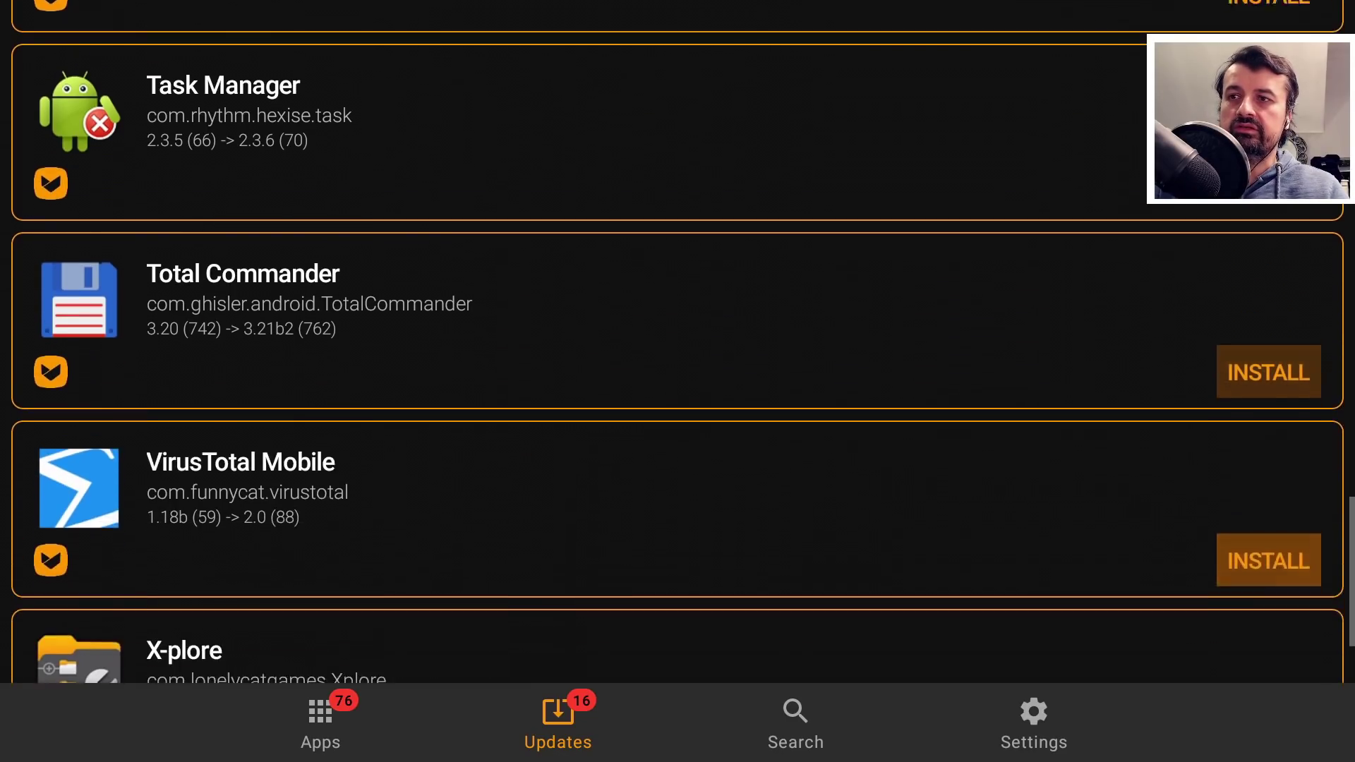
{"action": "key", "text": "Up"}
{"action": "key", "text": "Up"}
{"action": "key", "text": "Up"}
{"action": "key", "text": "Up"}
{"action": "key", "text": "Up"}
{"action": "key", "text": "Up"}
{"action": "key", "text": "Up"}
{"action": "key", "text": "Up"}
{"action": "key", "text": "Up"}
{"action": "key", "text": "Up"}
{"action": "key", "text": "Up"}
{"action": "key", "text": "Up"}
{"action": "key", "text": "Up"}
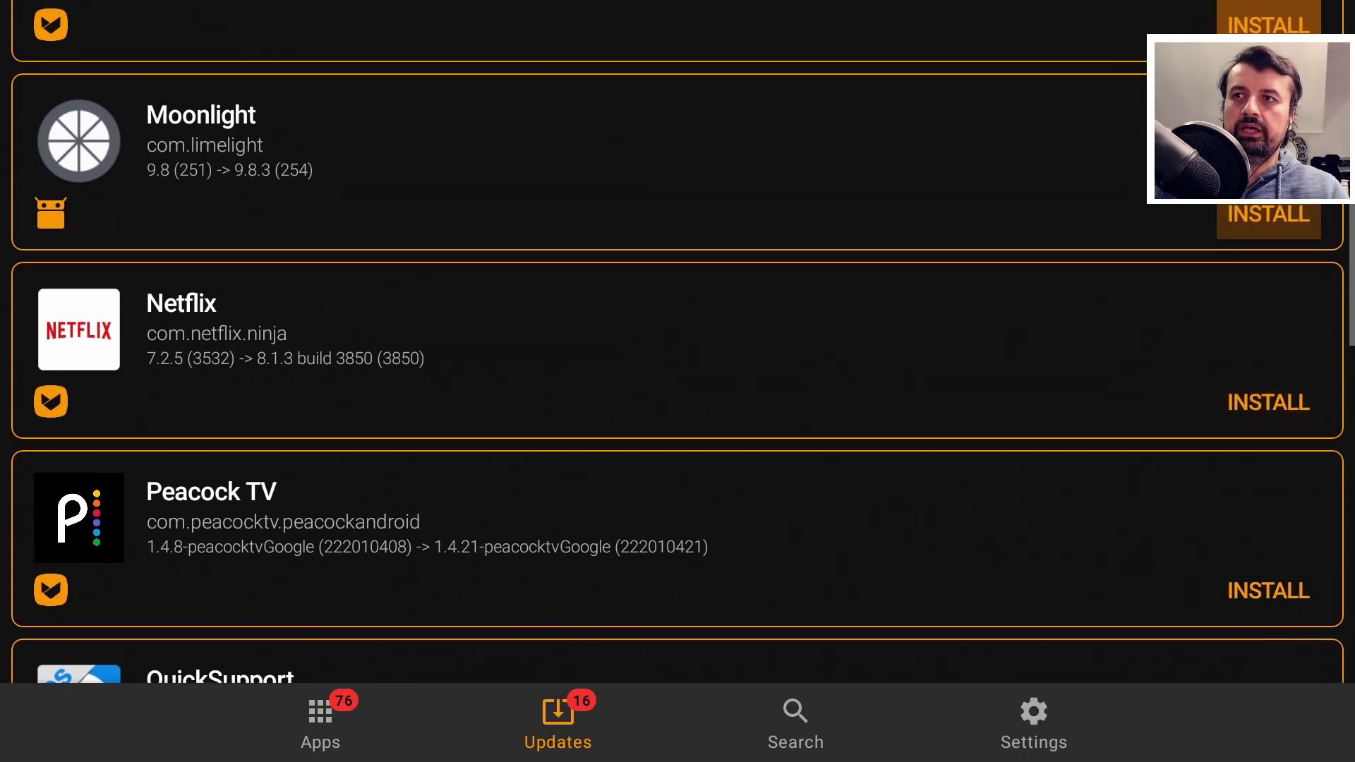
{"action": "key", "text": "Up"}
{"action": "key", "text": "Up"}
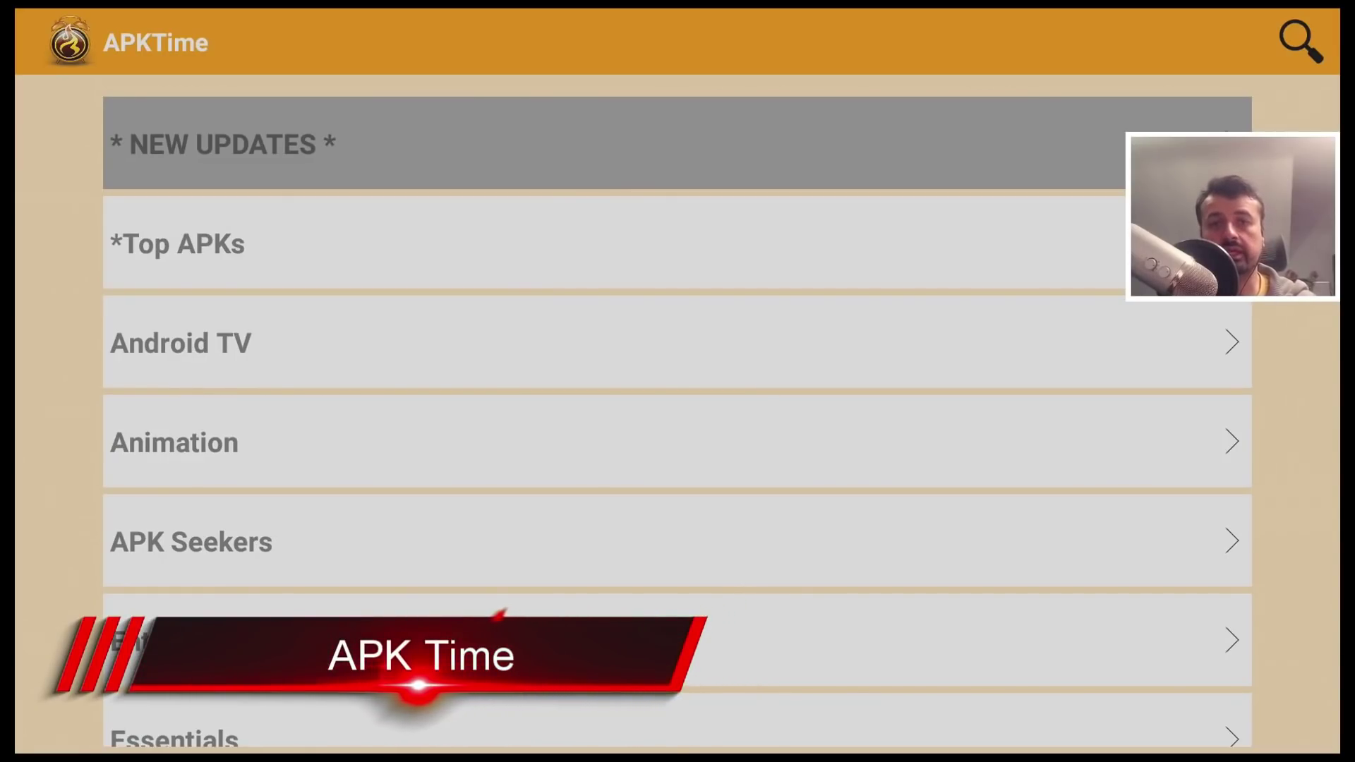
Look through the app categories from New Updates down to Gaming.
{"action": "key", "text": "Down"}
{"action": "key", "text": "Down"}
{"action": "key", "text": "Down"}
{"action": "key", "text": "Down"}
{"action": "key", "text": "Down"}
{"action": "key", "text": "Down"}
{"action": "key", "text": "Down"}
{"action": "key", "text": "Down"}
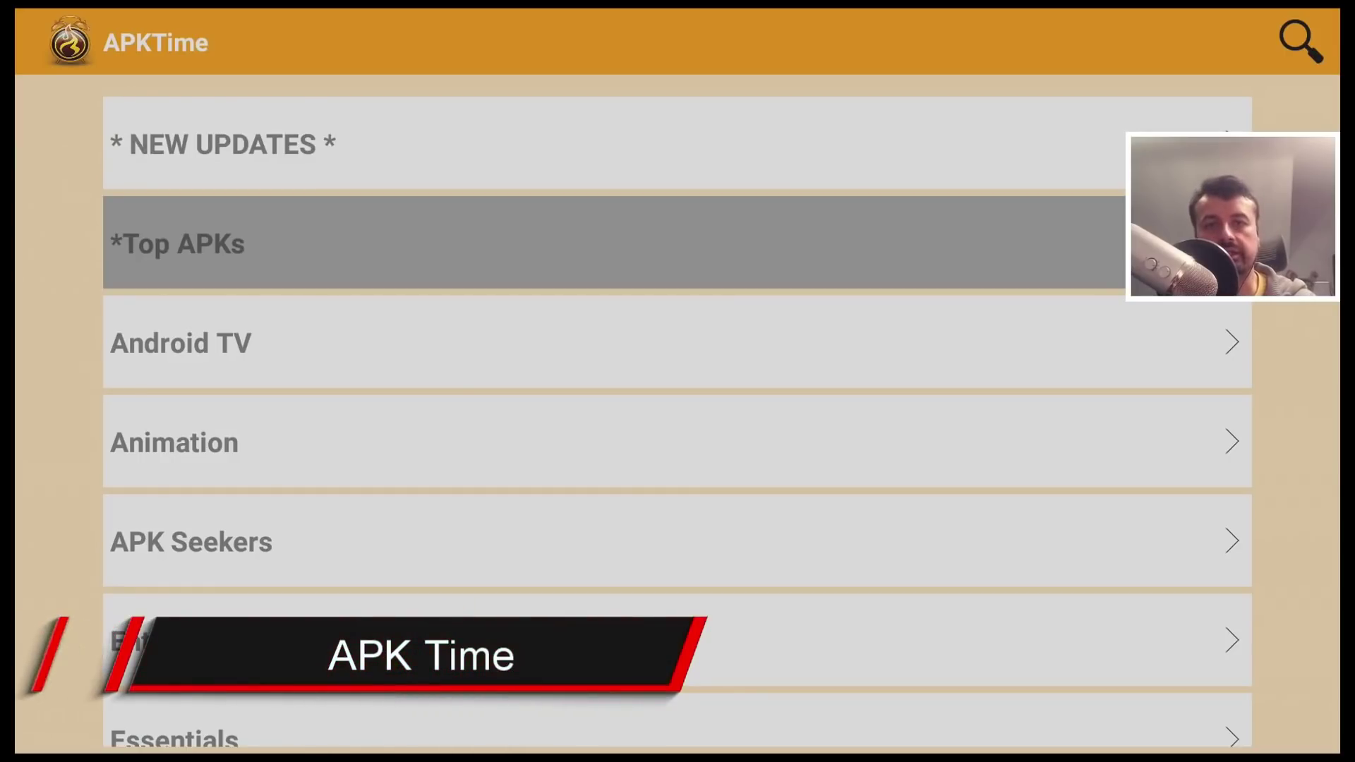
{"action": "key", "text": "Down"}
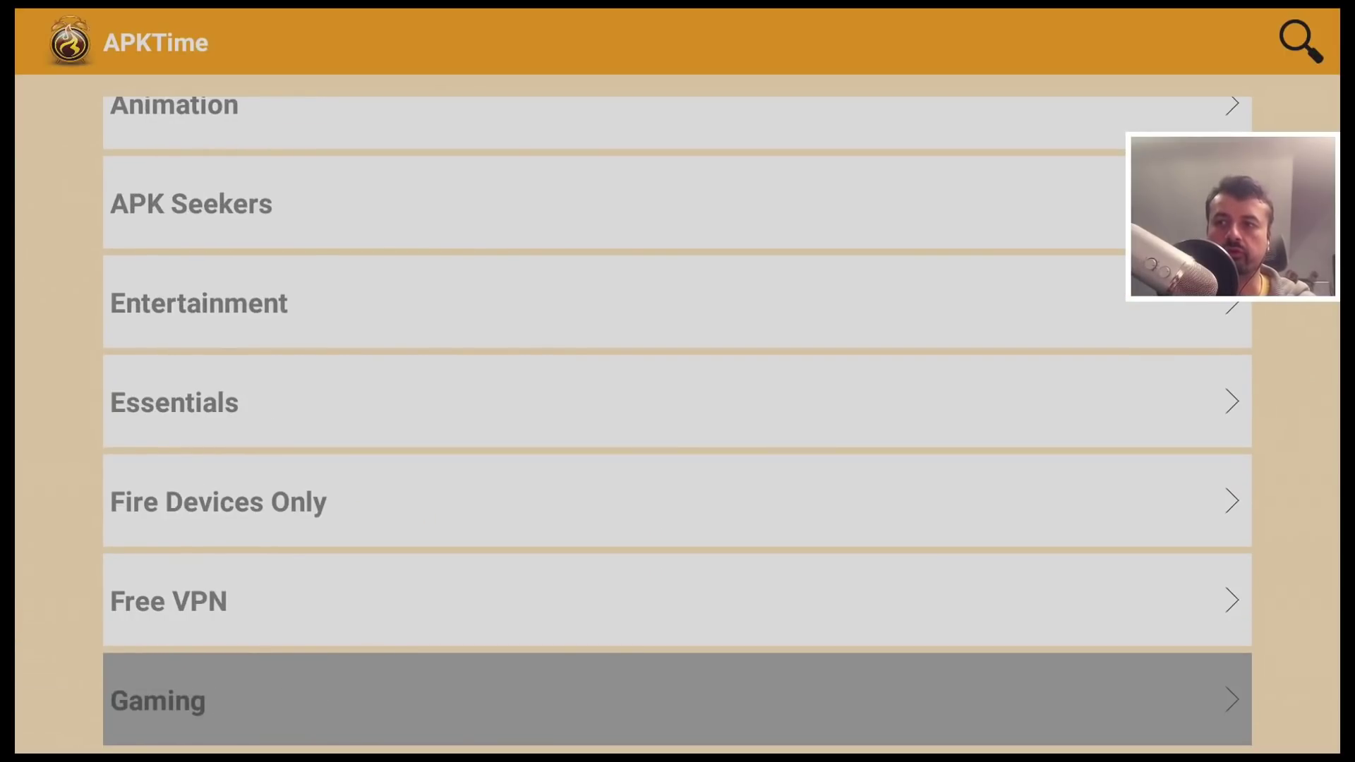
View the apps in the Fire Devices Only category and return to the category list.
{"action": "key", "text": "Up"}
{"action": "key", "text": "Up"}
{"action": "key", "text": "Return"}
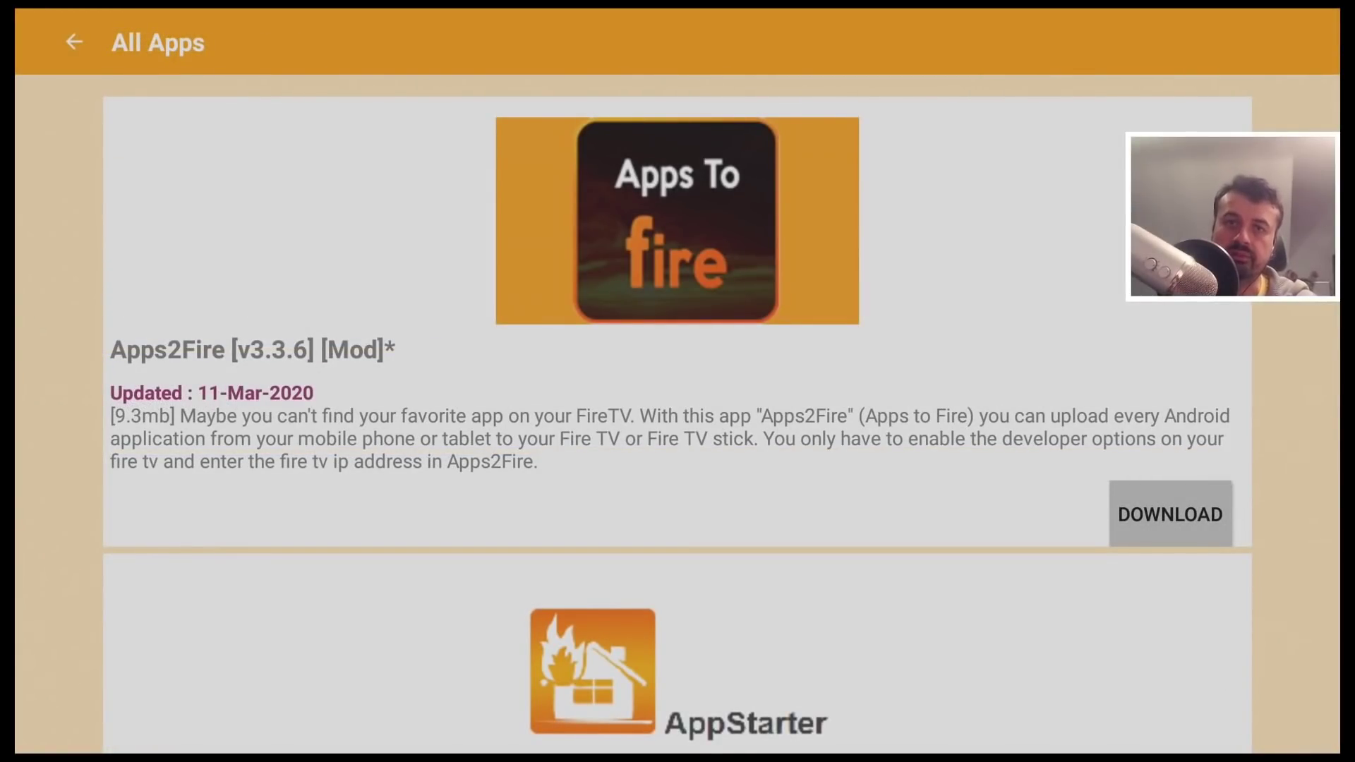
{"action": "key", "text": "Escape"}
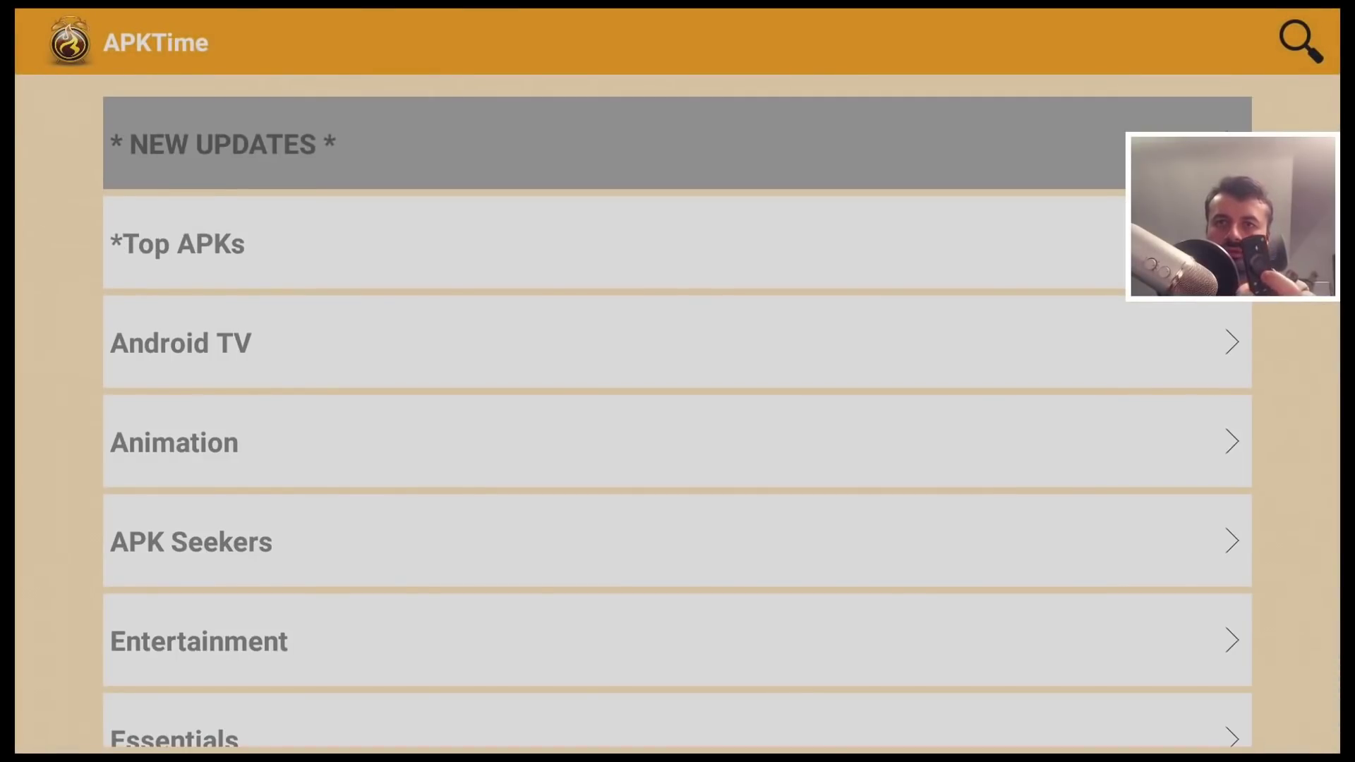
Look over the categories down to Fire Devices Only again and open the Android TV category.
{"action": "key", "text": "Down"}
{"action": "key", "text": "Down"}
{"action": "key", "text": "Down"}
{"action": "key", "text": "Down"}
{"action": "key", "text": "Down"}
{"action": "key", "text": "Down"}
{"action": "key", "text": "Down"}
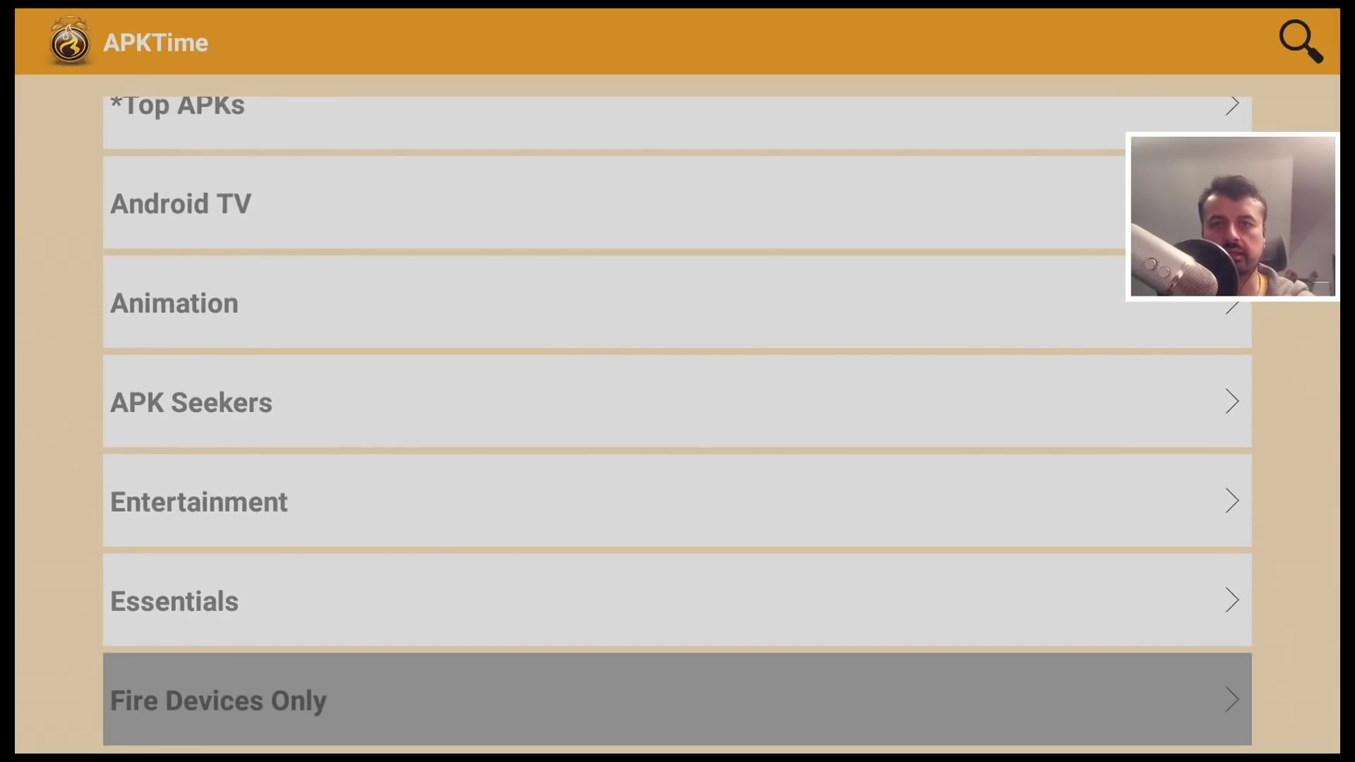
{"action": "key", "text": "Up"}
{"action": "key", "text": "Up"}
{"action": "key", "text": "Up"}
{"action": "key", "text": "Up"}
{"action": "key", "text": "Up"}
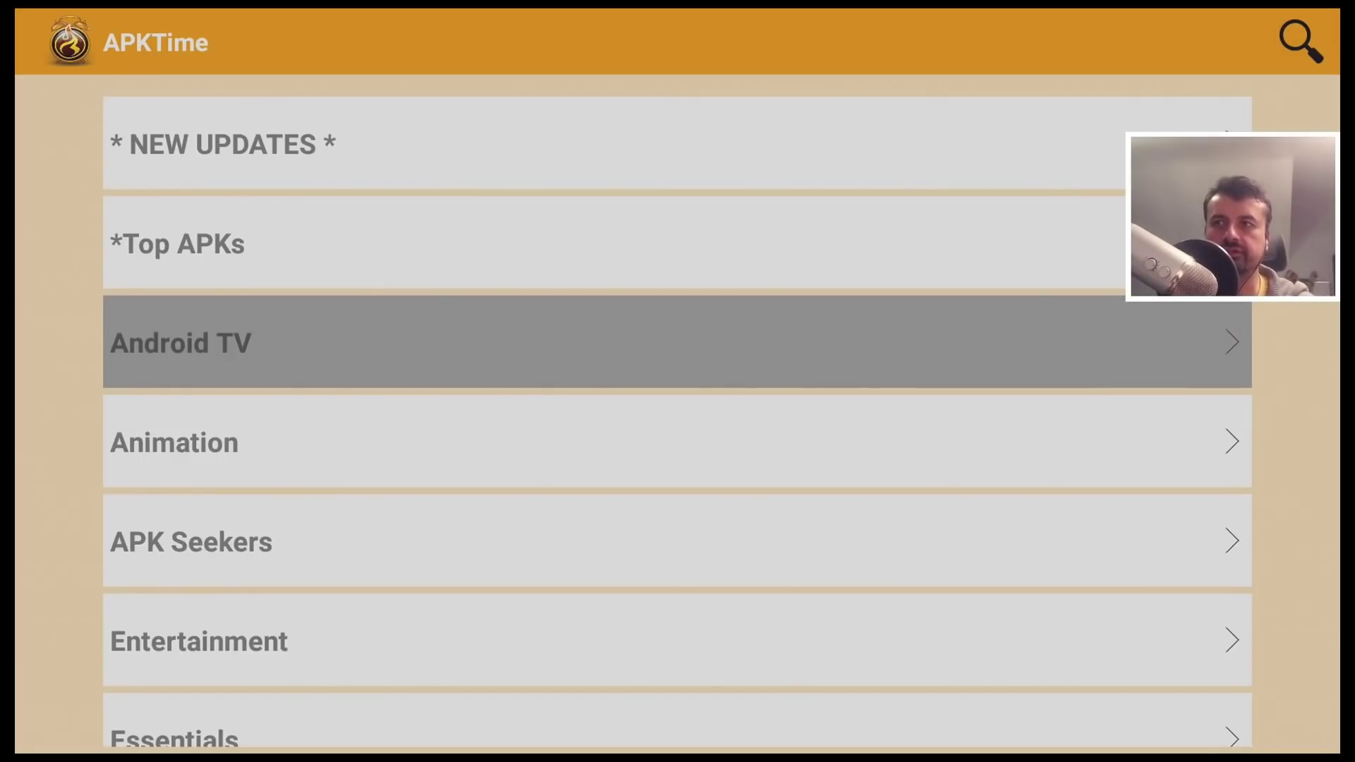
{"action": "key", "text": "Return"}
Download and install MX Player Pro v1.26.7 (32 bit, Lite) from the Android TV apps, allowing APKTime access to device files.
{"action": "key", "text": "Down"}
{"action": "key", "text": "Down"}
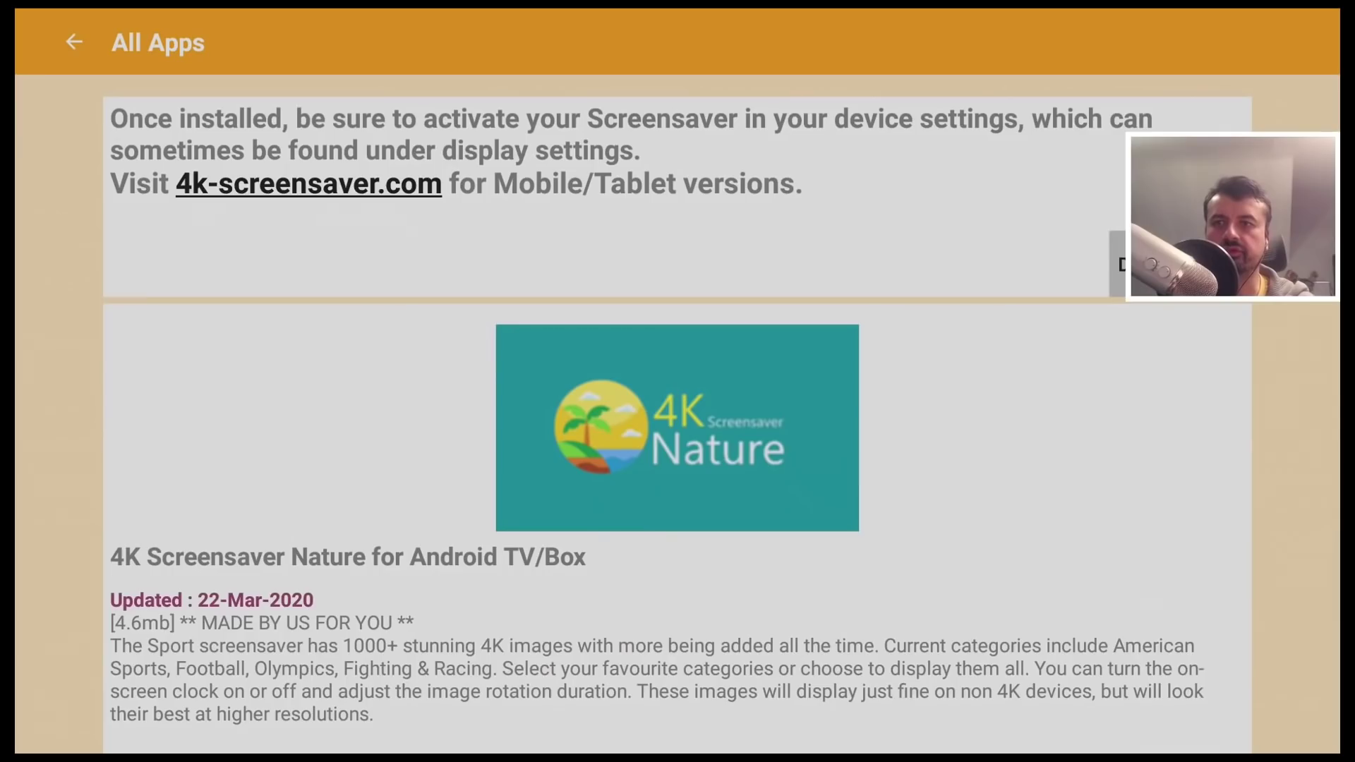
{"action": "key", "text": "Down"}
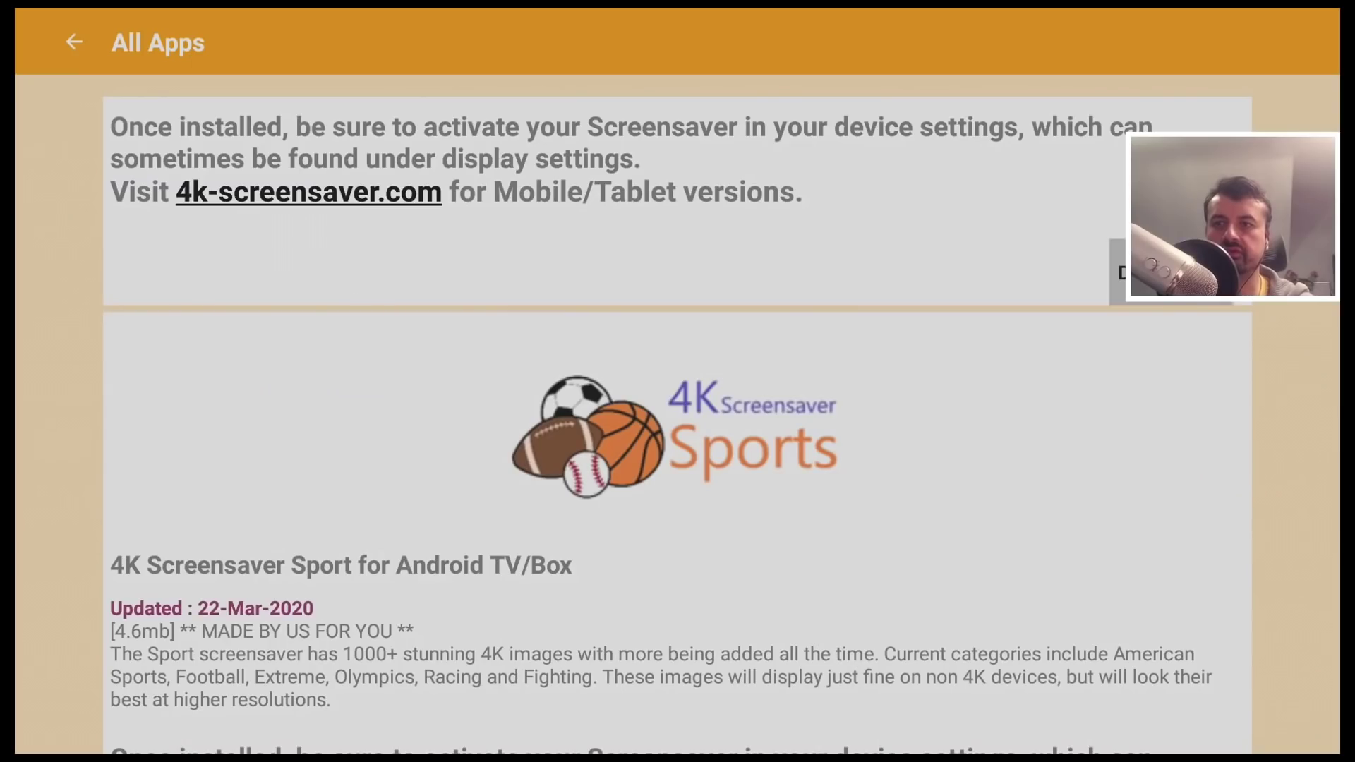
{"action": "key", "text": "Down"}
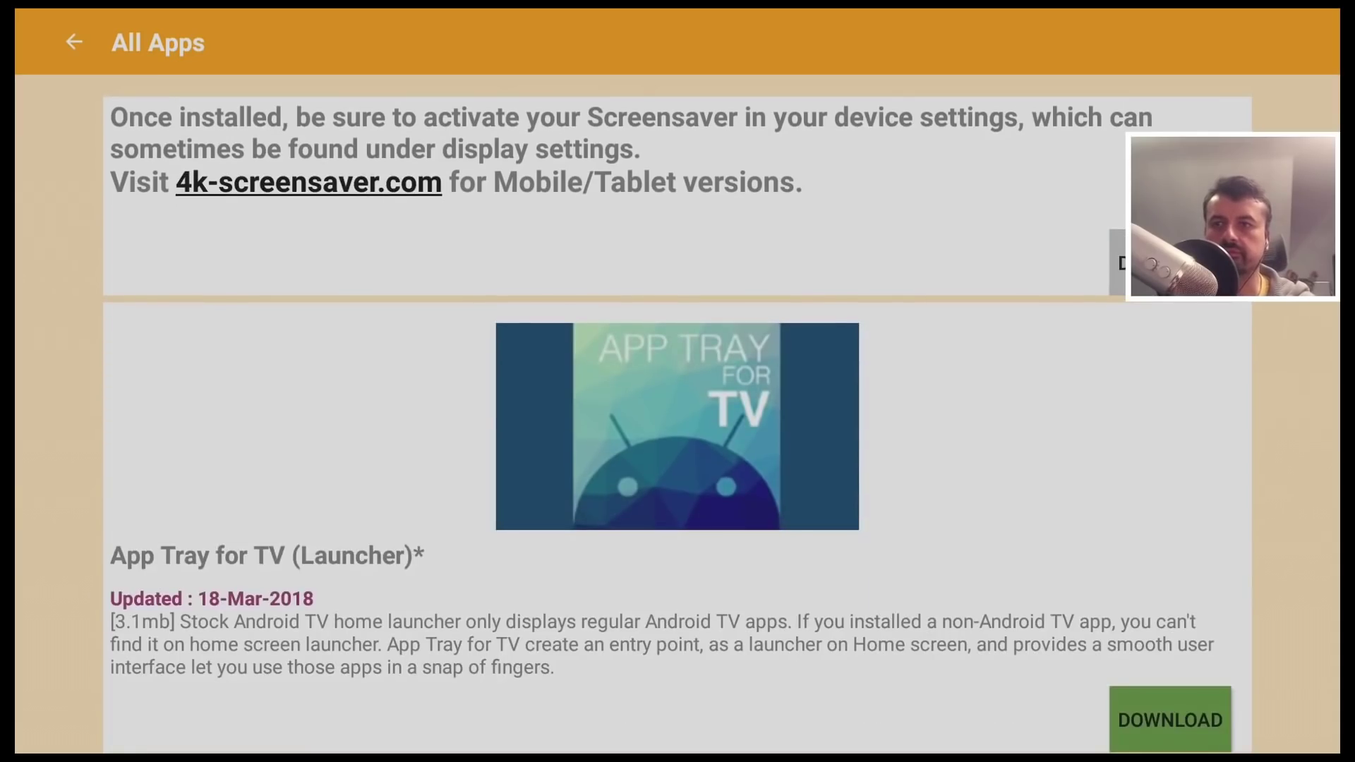
{"action": "key", "text": "Down"}
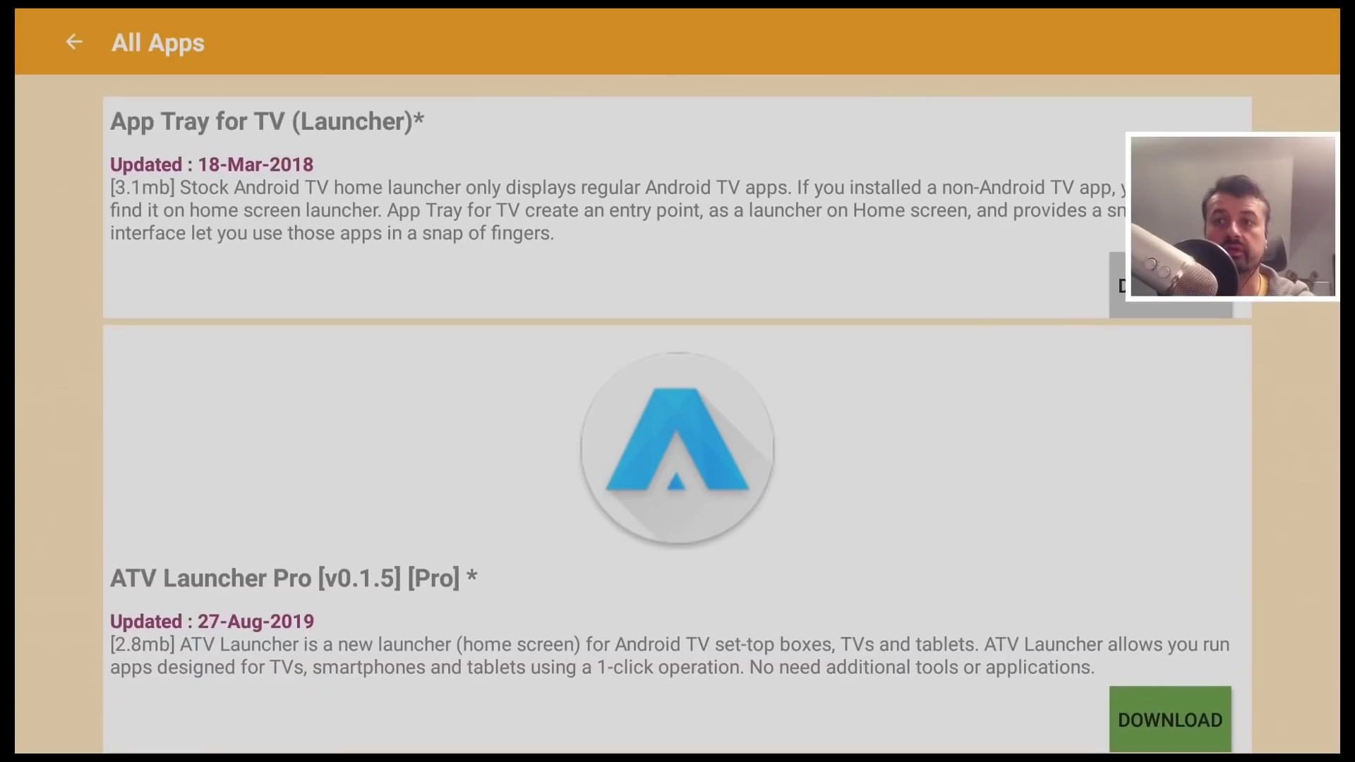
{"action": "key", "text": "Down"}
{"action": "key", "text": "Down"}
{"action": "key", "text": "Down"}
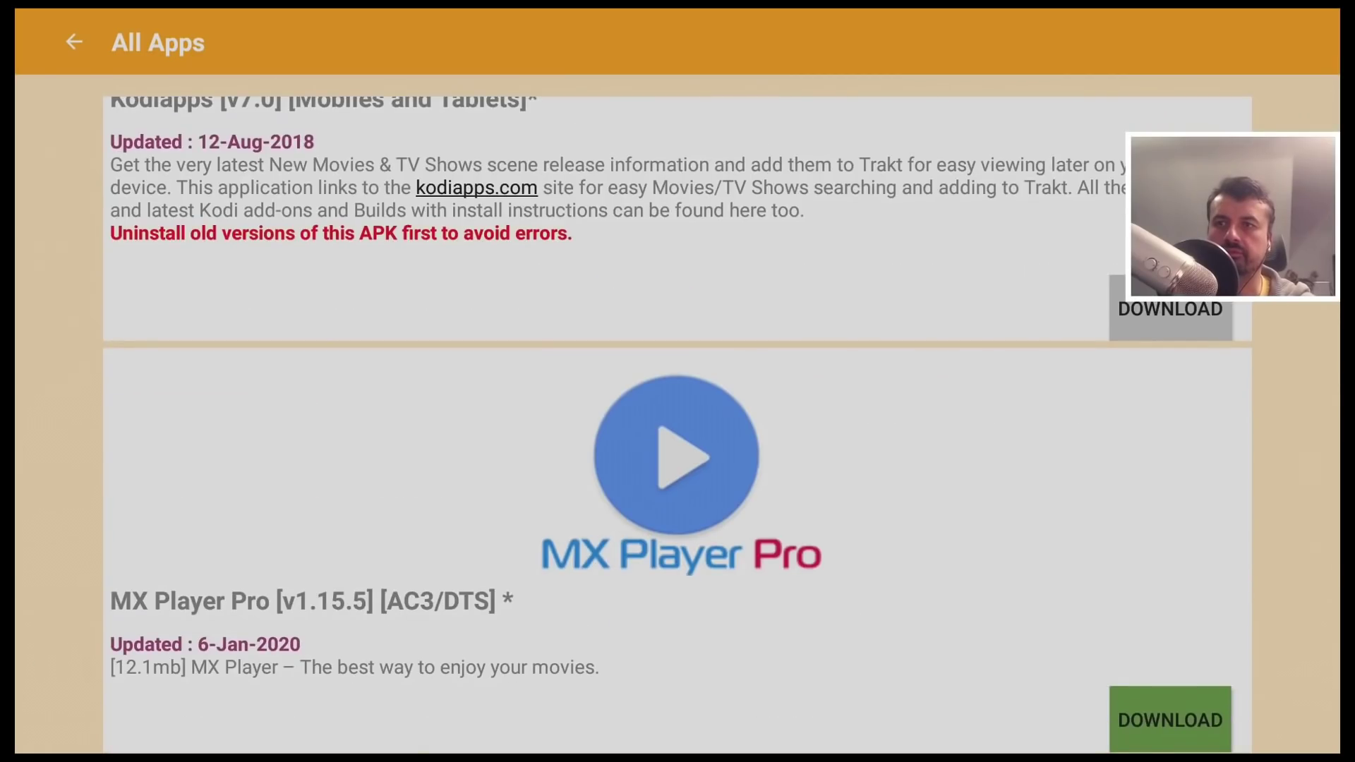
{"action": "key", "text": "Down"}
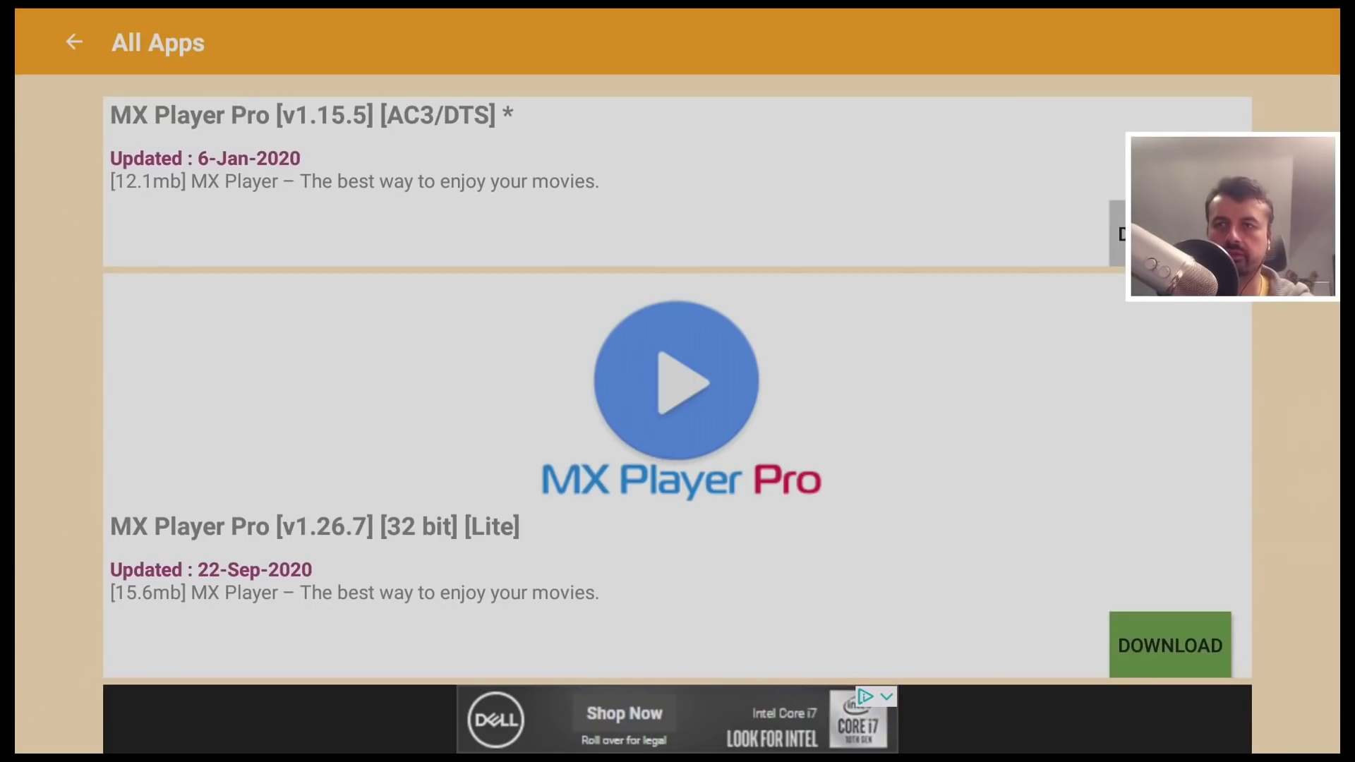
{"action": "key", "text": "Return"}
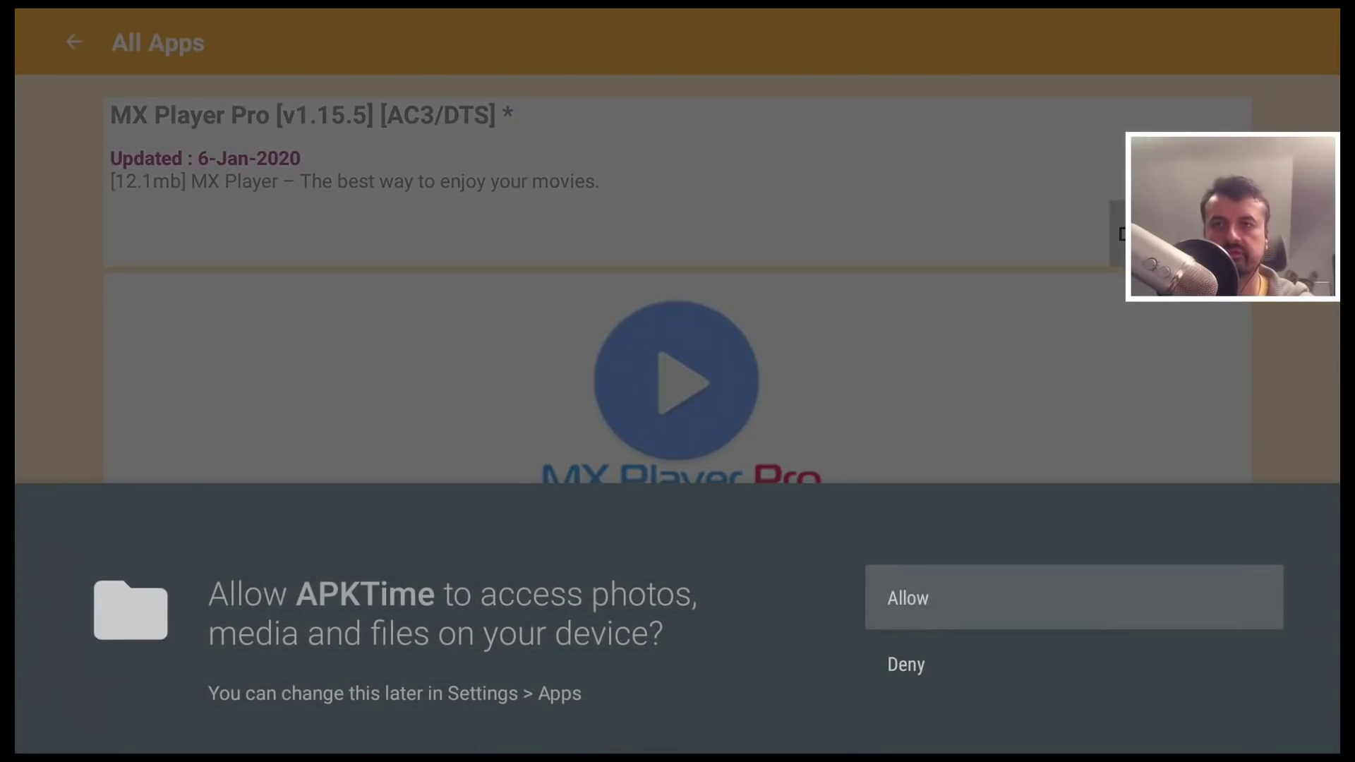
{"action": "key", "text": "Return"}
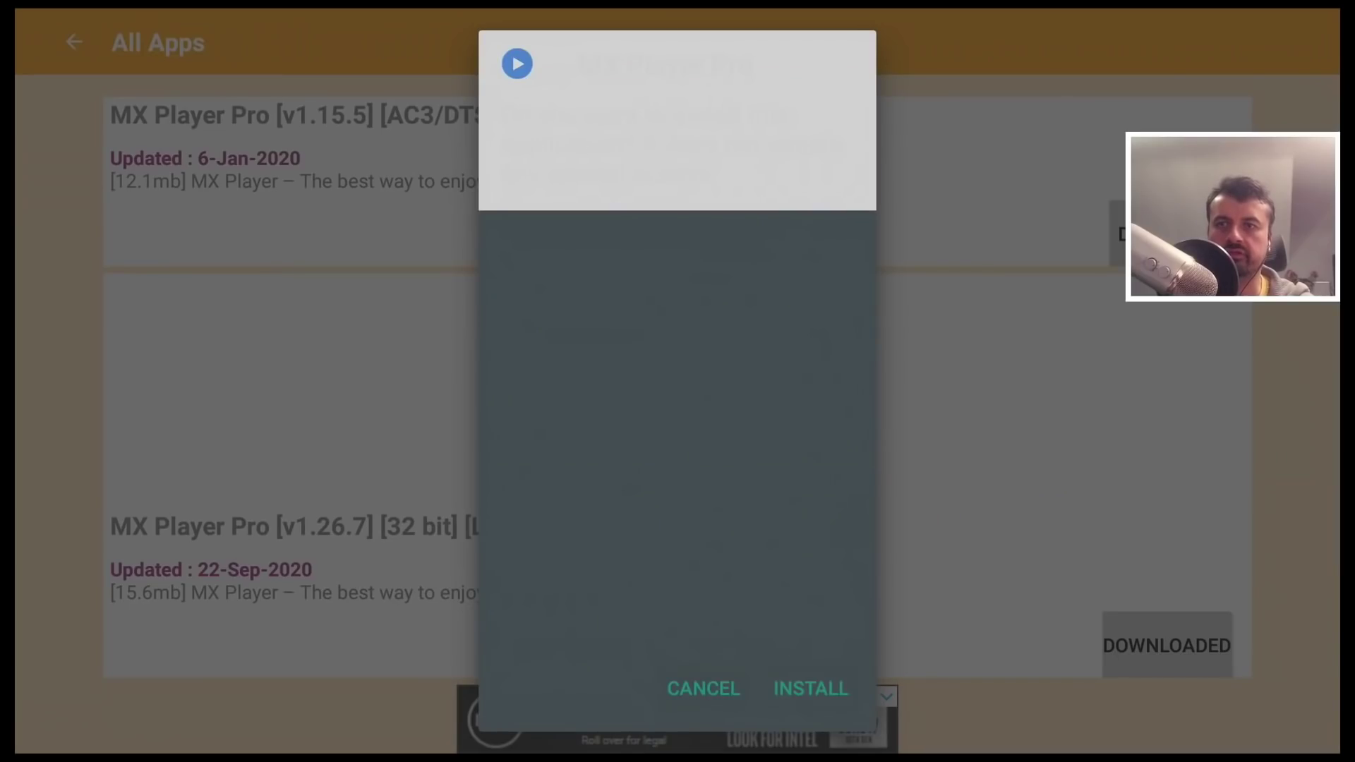
{"action": "key", "text": "Return"}
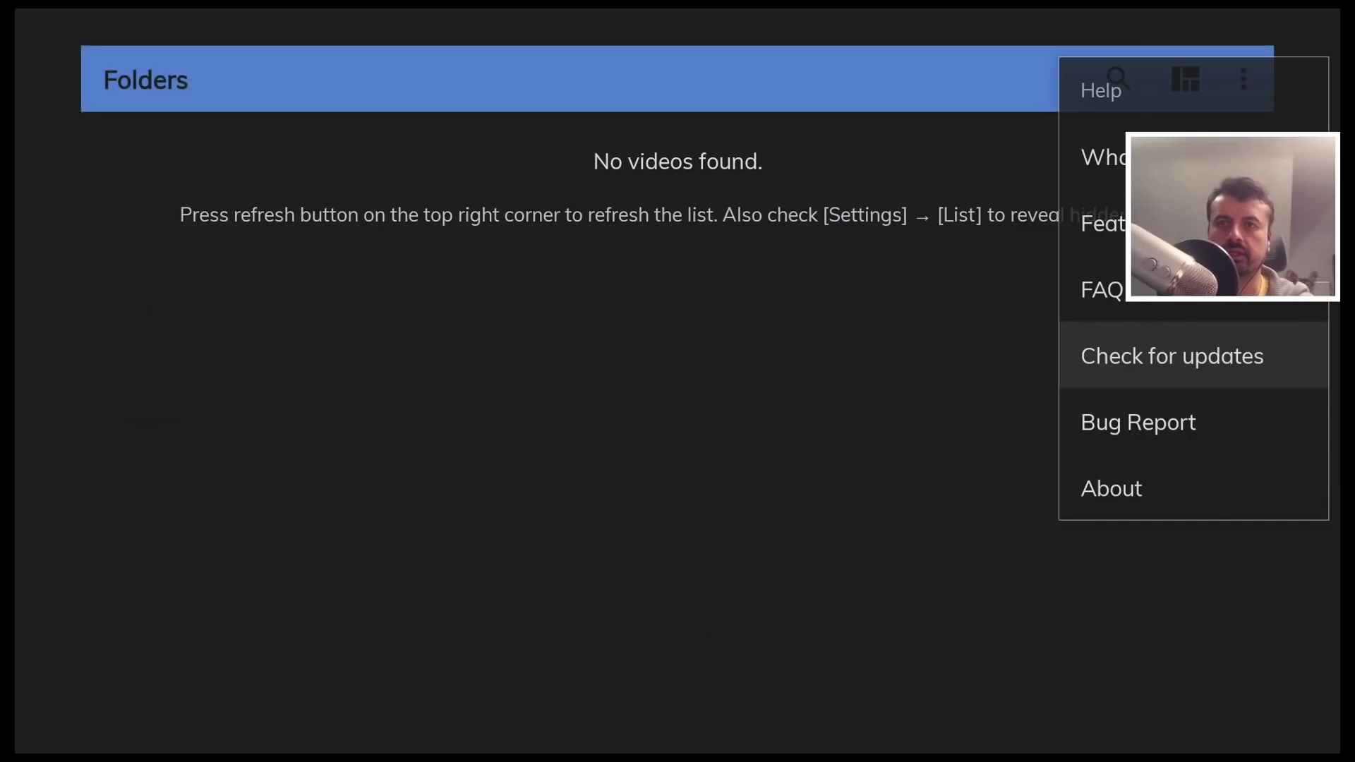
Open the About information of MX Player Pro from its help options.
{"action": "key", "text": "Down"}
{"action": "key", "text": "Down"}
{"action": "key", "text": "Return"}
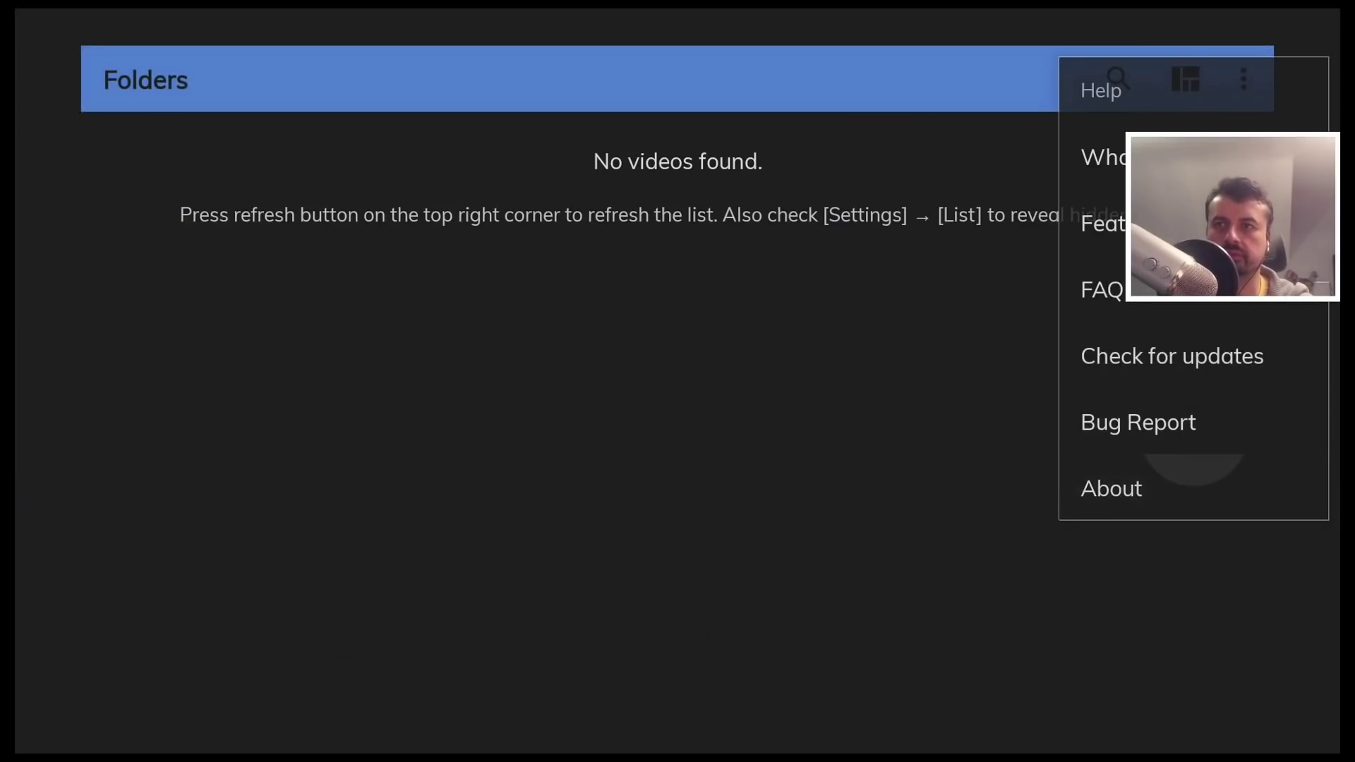